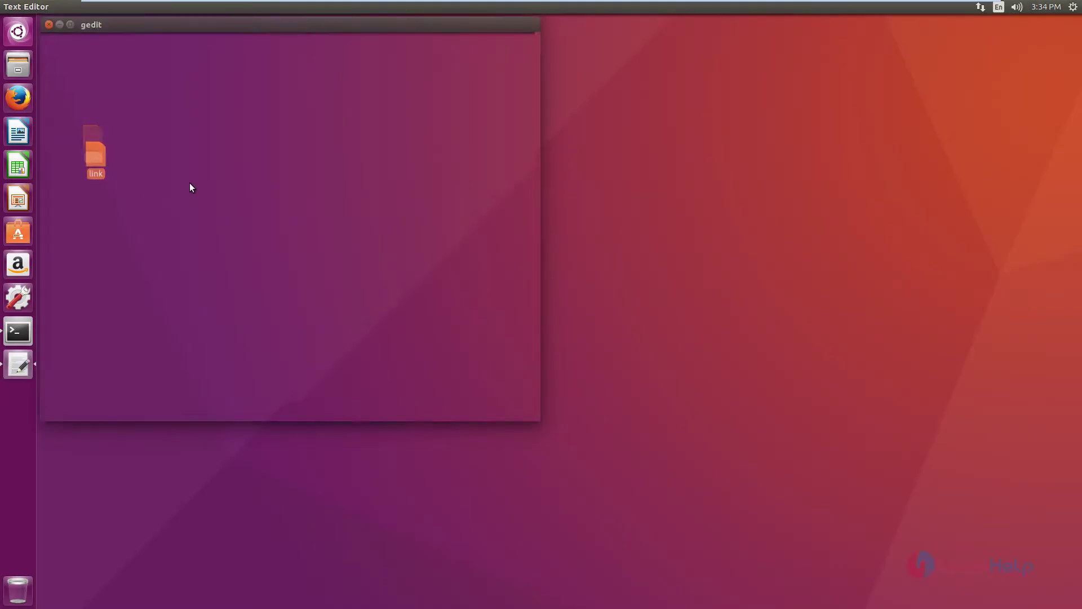
{"action": "left_click_drag", "start_coordinate": [190, 58], "coordinate": [39, 59]}
{"action": "right_click", "coordinate": [70, 62]}
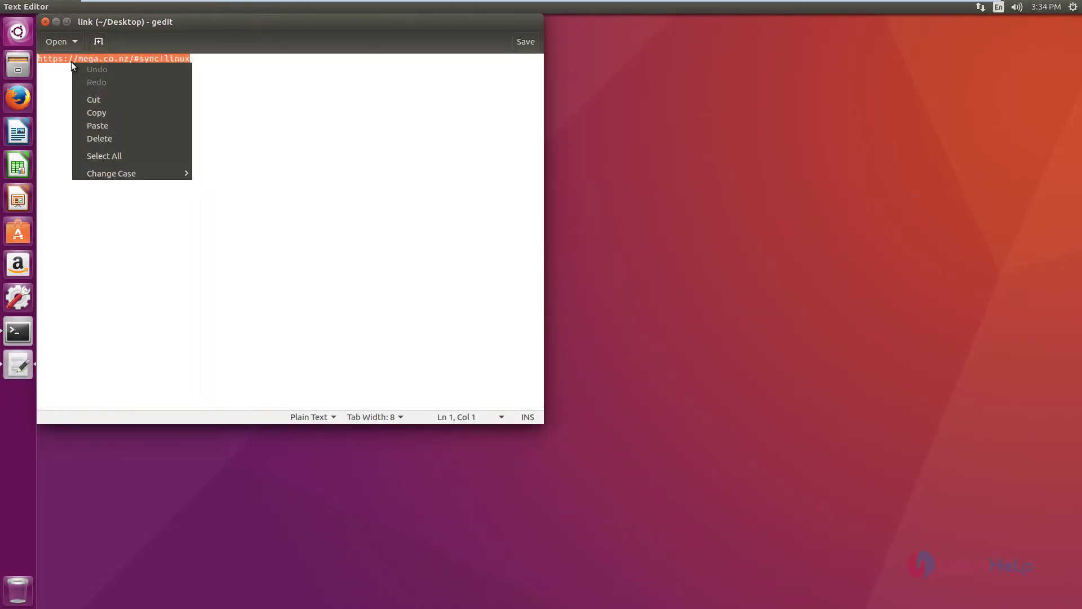
{"action": "left_click", "coordinate": [89, 110]}
{"action": "left_click", "coordinate": [54, 22]}
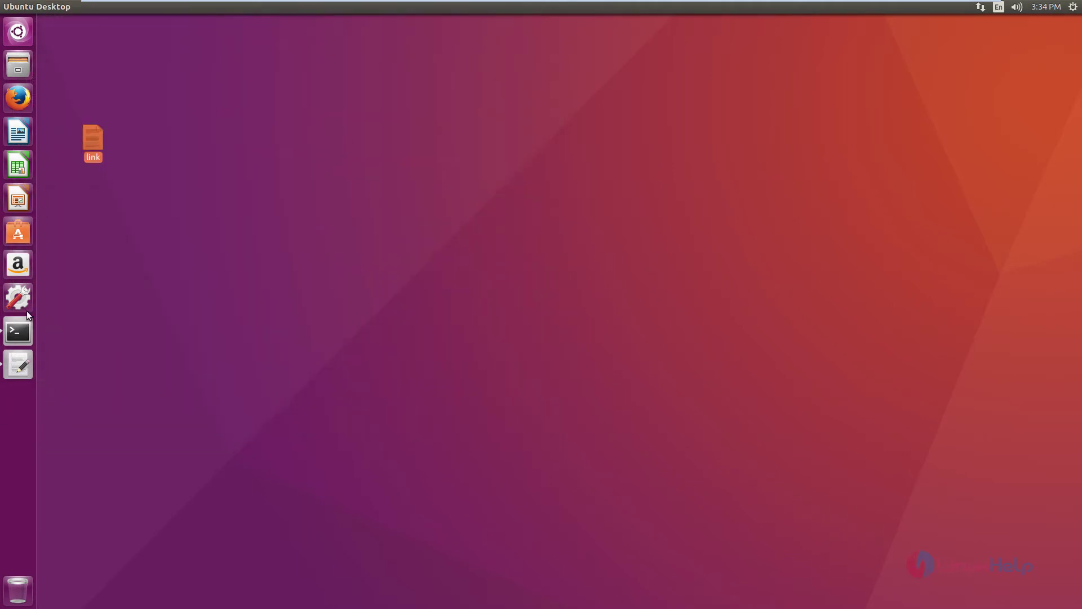
{"action": "left_click", "coordinate": [22, 99]}
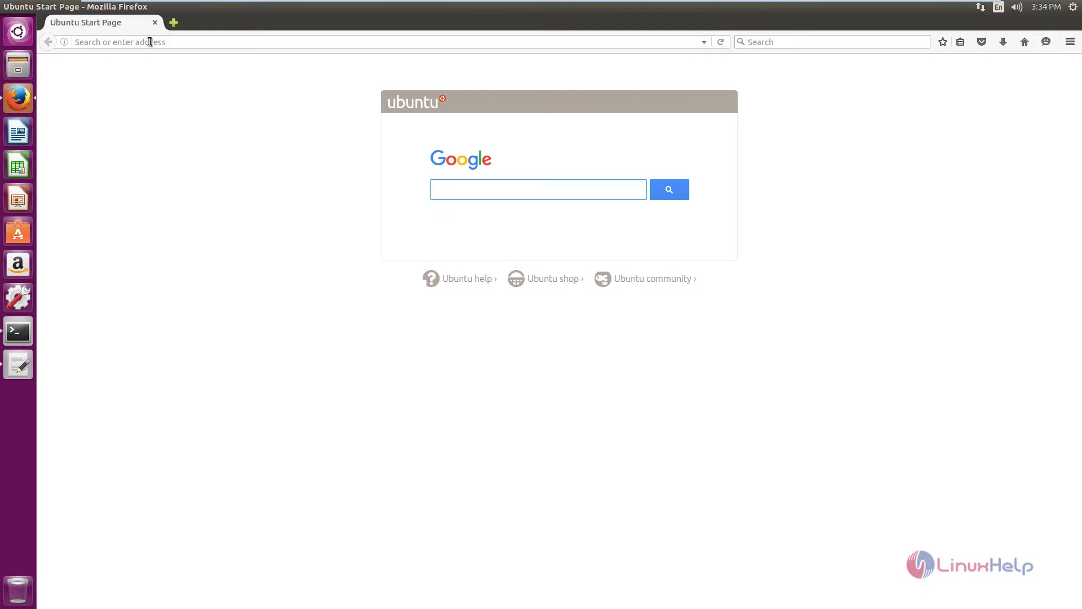
Paste the copied link to load MEGA's Linux sync page and choose Ubuntu 16.04 as distro
{"action": "right_click", "coordinate": [149, 43]}
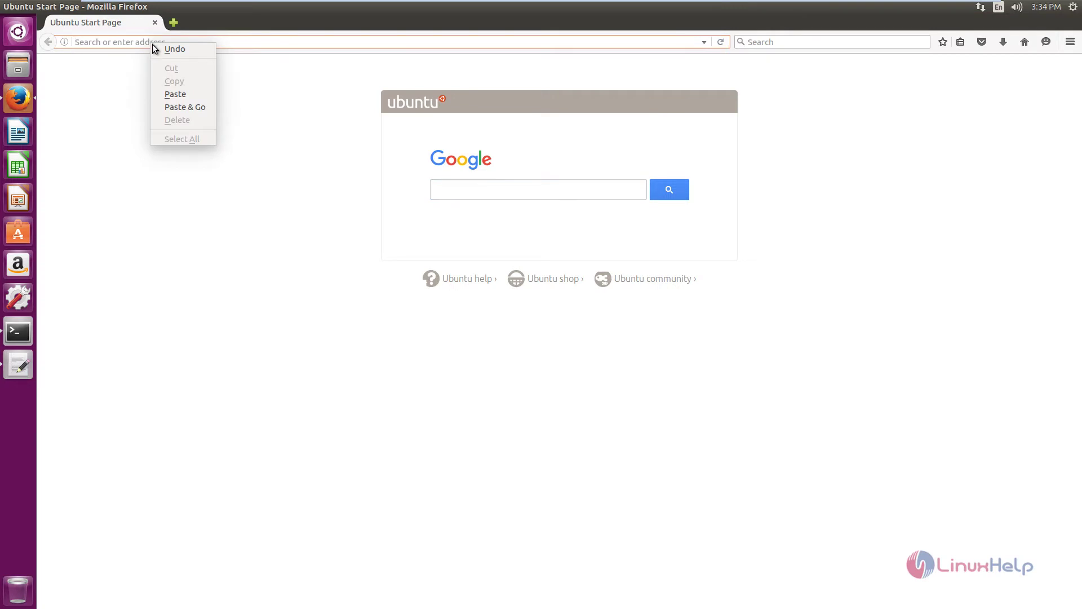
{"action": "left_click", "coordinate": [182, 106]}
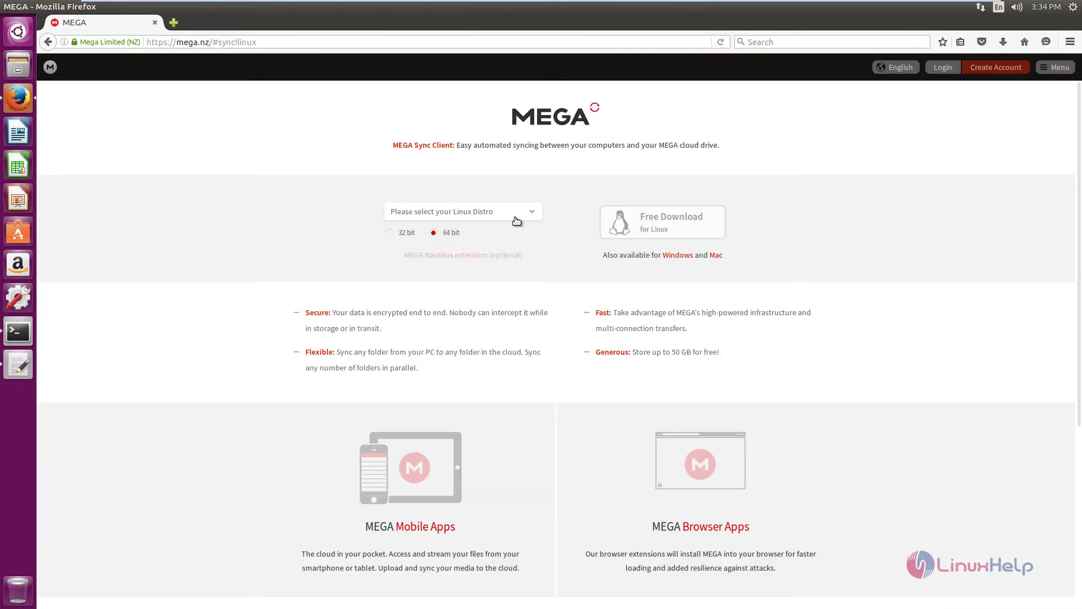
{"action": "left_click", "coordinate": [516, 221]}
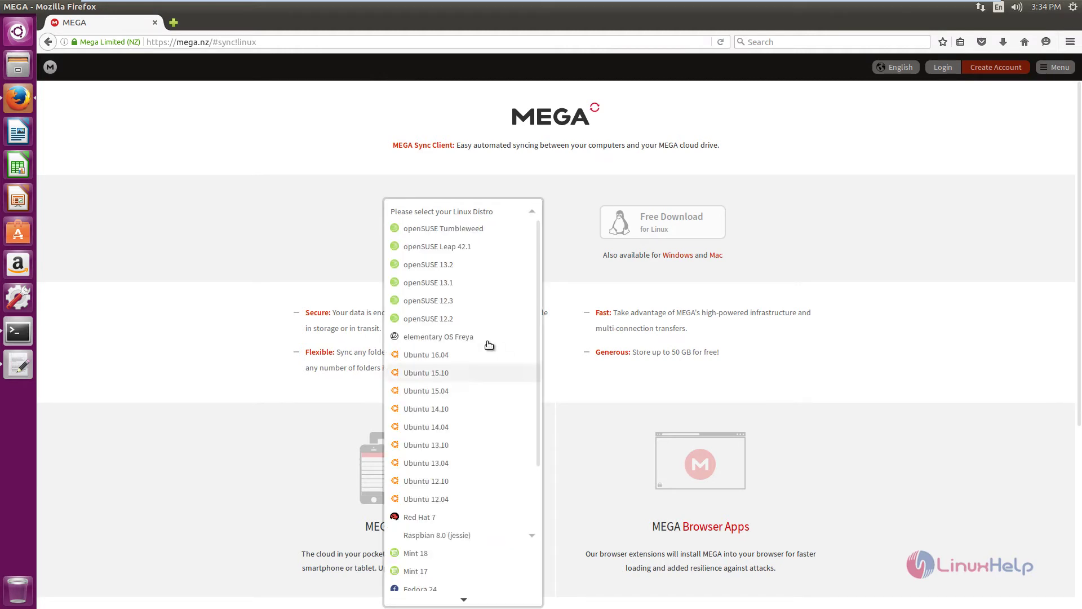
{"action": "scroll", "coordinate": [483, 366], "scroll_direction": "down", "scroll_amount": 3}
{"action": "scroll", "coordinate": [485, 299], "scroll_direction": "down", "scroll_amount": 3}
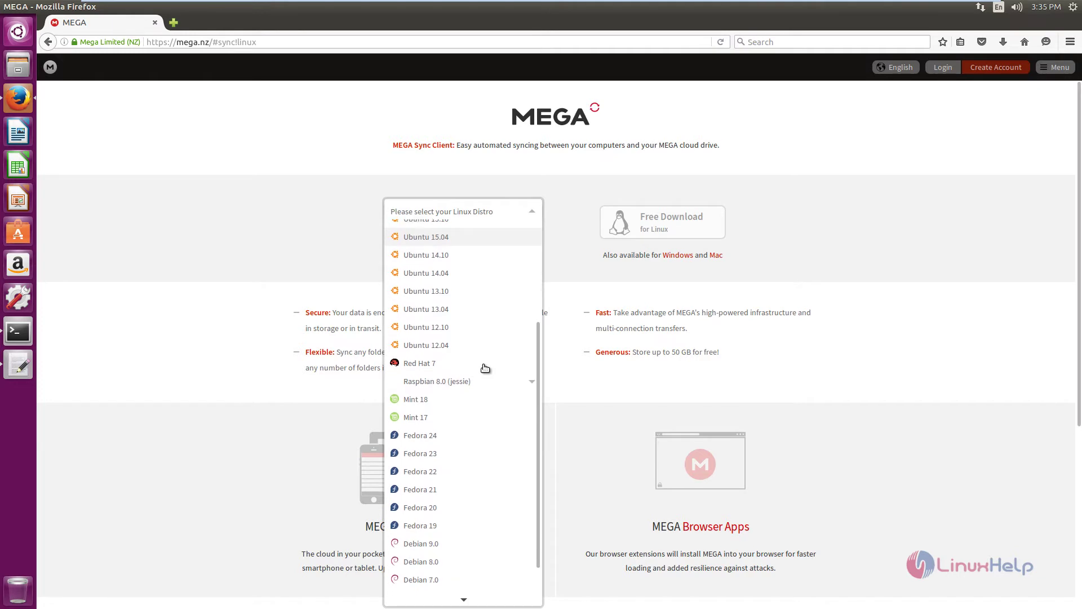
{"action": "scroll", "coordinate": [467, 445], "scroll_direction": "down", "scroll_amount": 2}
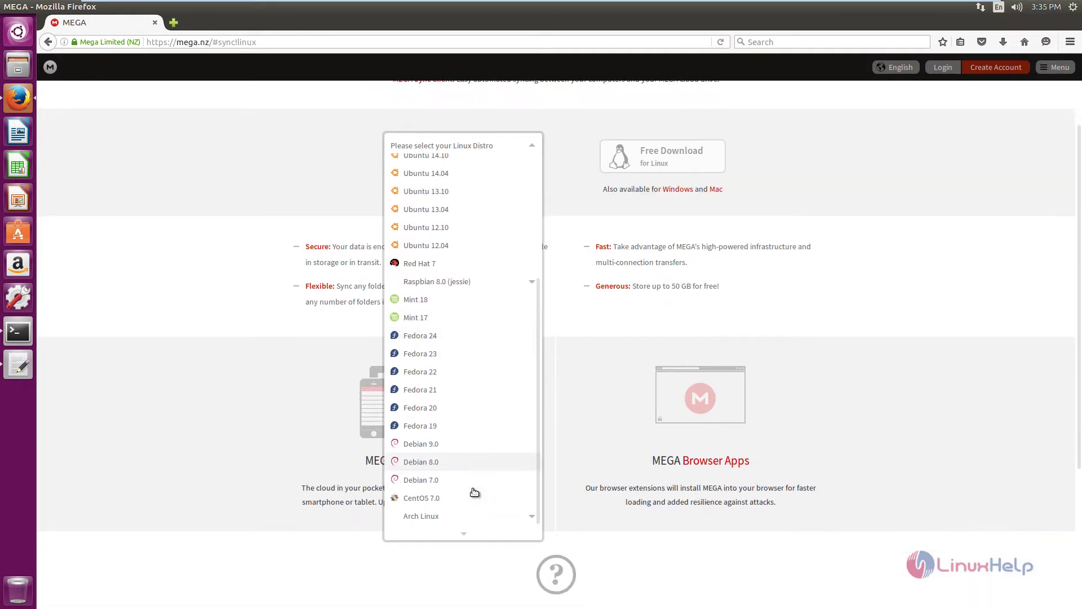
{"action": "scroll", "coordinate": [474, 491], "scroll_direction": "down", "scroll_amount": 3}
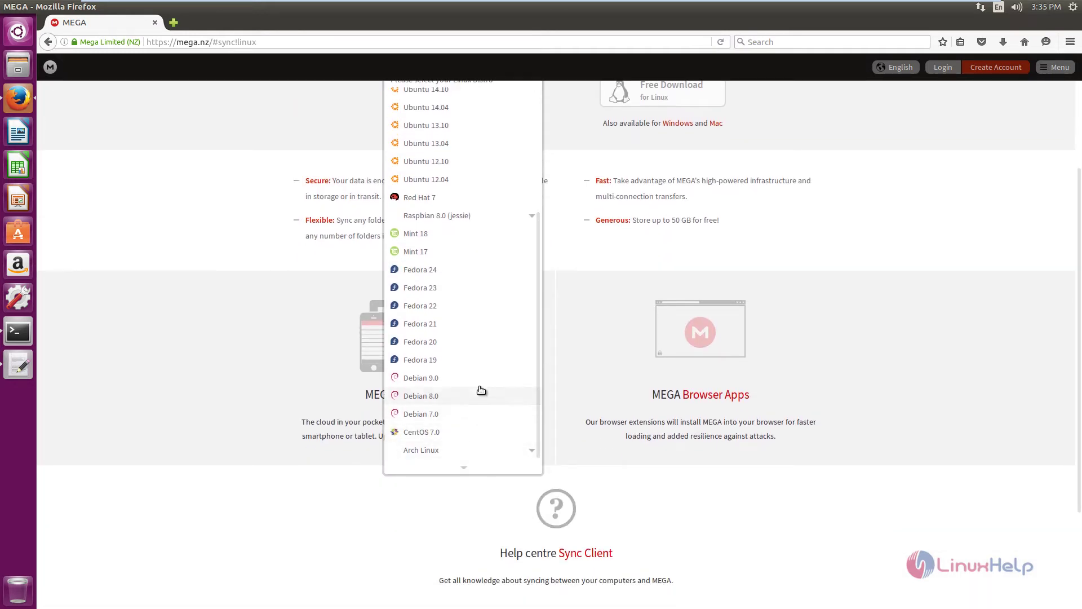
{"action": "scroll", "coordinate": [465, 297], "scroll_direction": "up", "scroll_amount": 5}
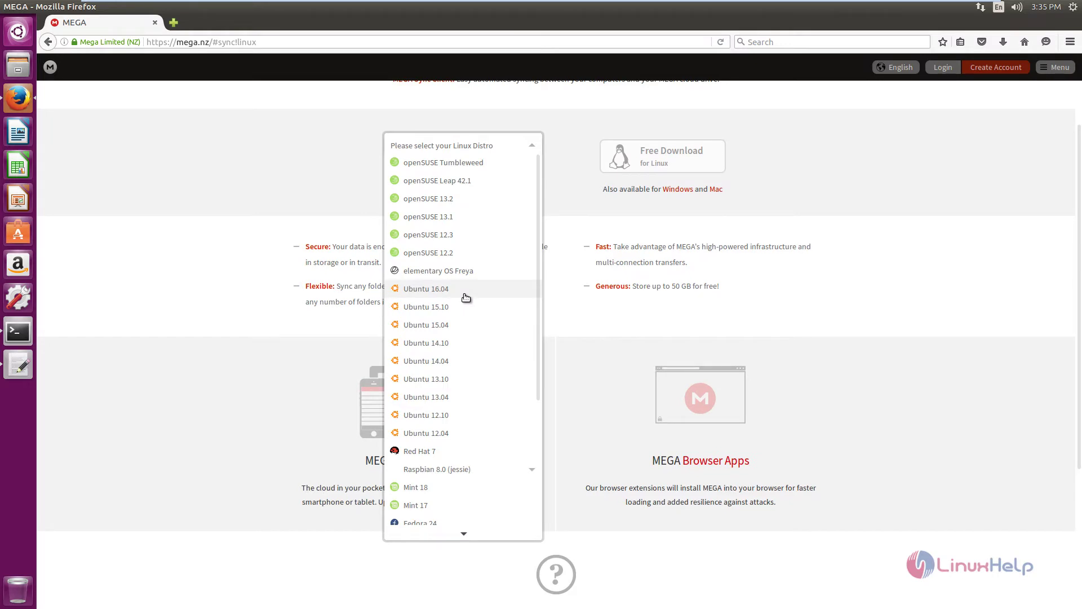
{"action": "left_click", "coordinate": [465, 290]}
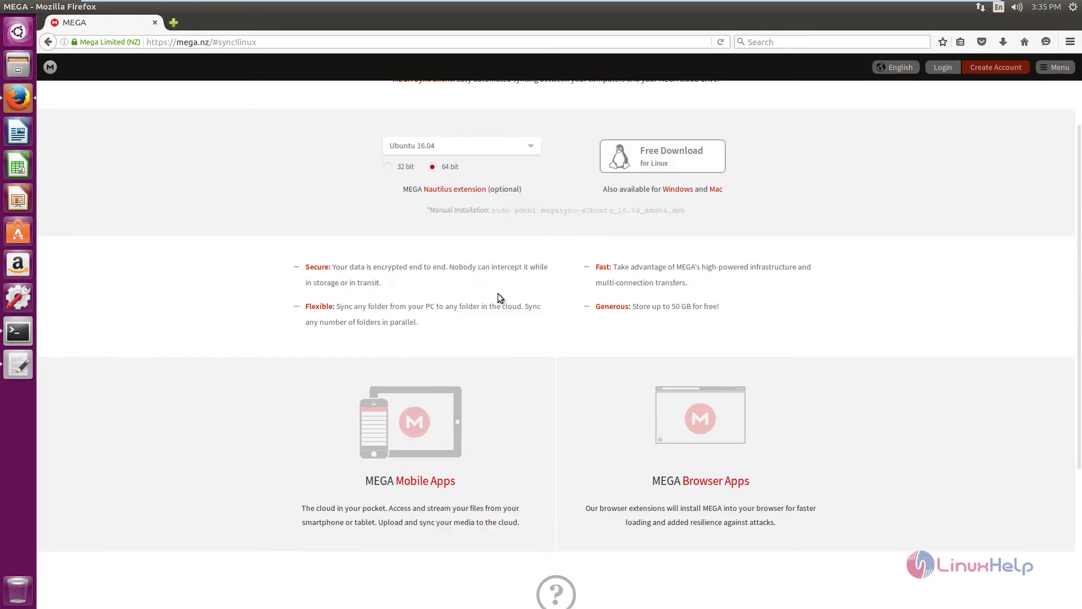
{"action": "scroll", "coordinate": [499, 297], "scroll_direction": "up", "scroll_amount": 2}
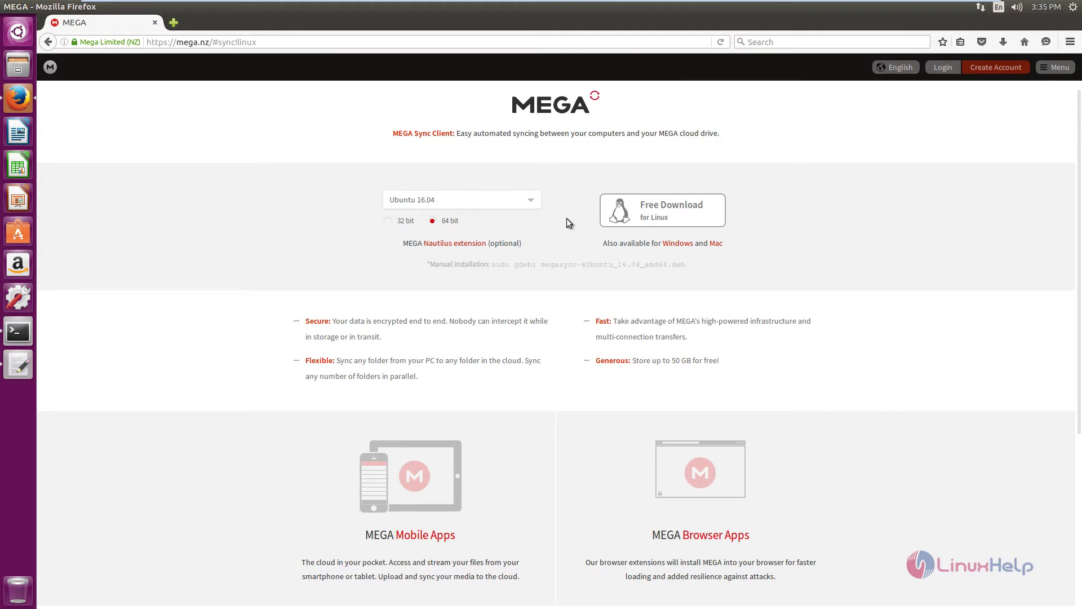
Save megasync-xUbuntu_16.04_amd64.deb and nautilus-megasync-xUbuntu_16.04_amd64.deb to disk
{"action": "left_click", "coordinate": [706, 219]}
{"action": "left_click", "coordinate": [473, 334]}
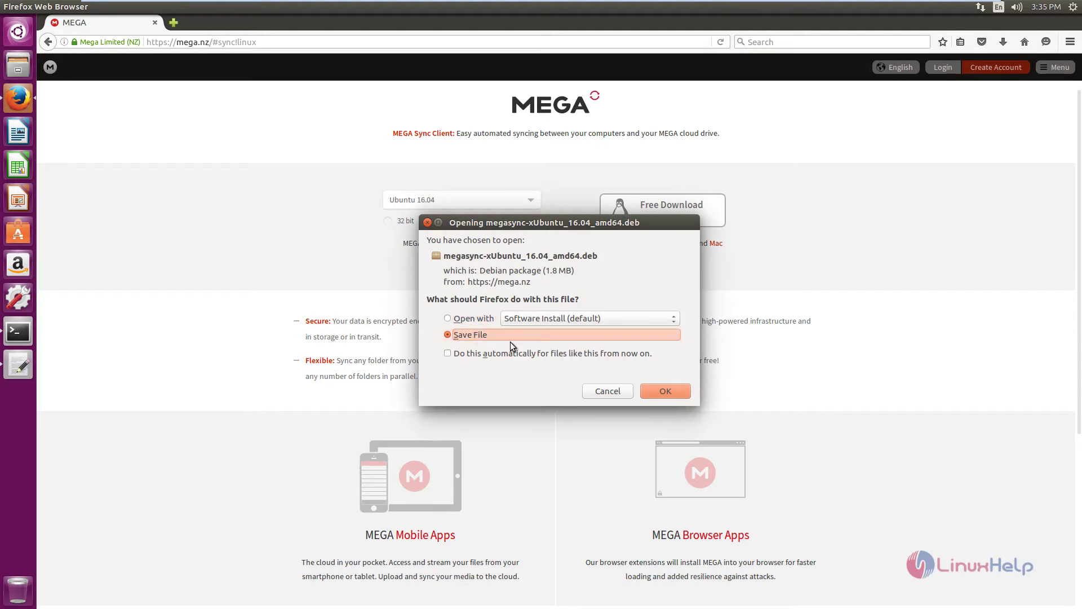
{"action": "left_click", "coordinate": [665, 390]}
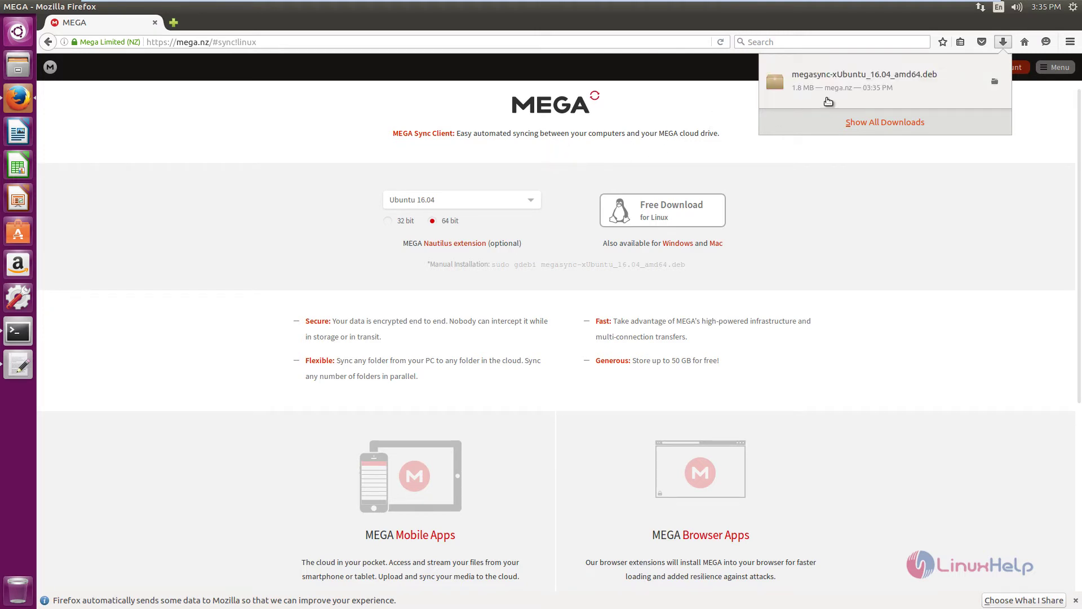
{"action": "left_click", "coordinate": [572, 235]}
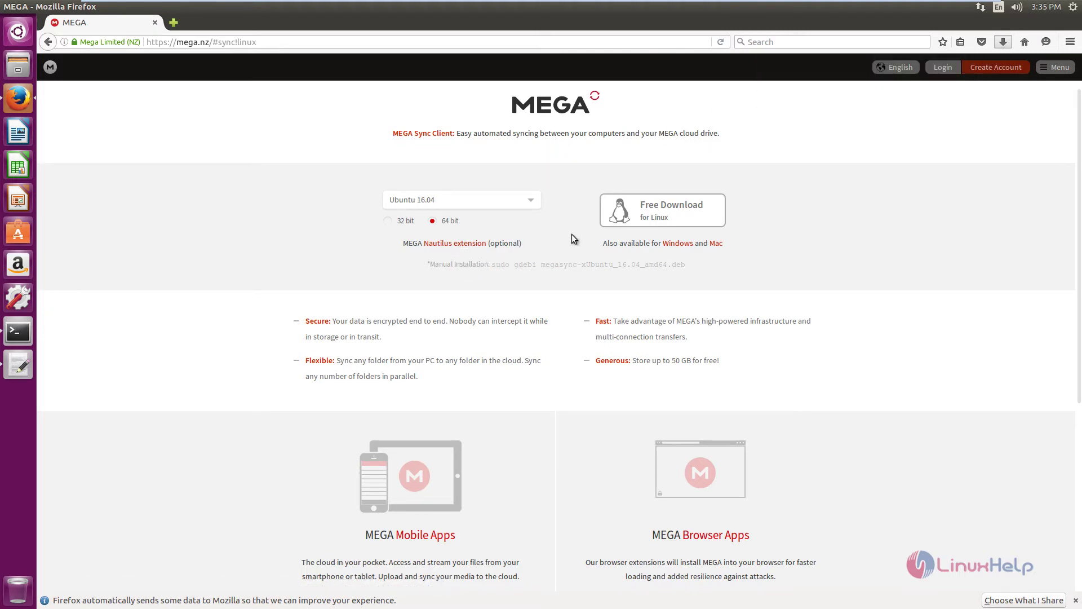
{"action": "left_click", "coordinate": [468, 245]}
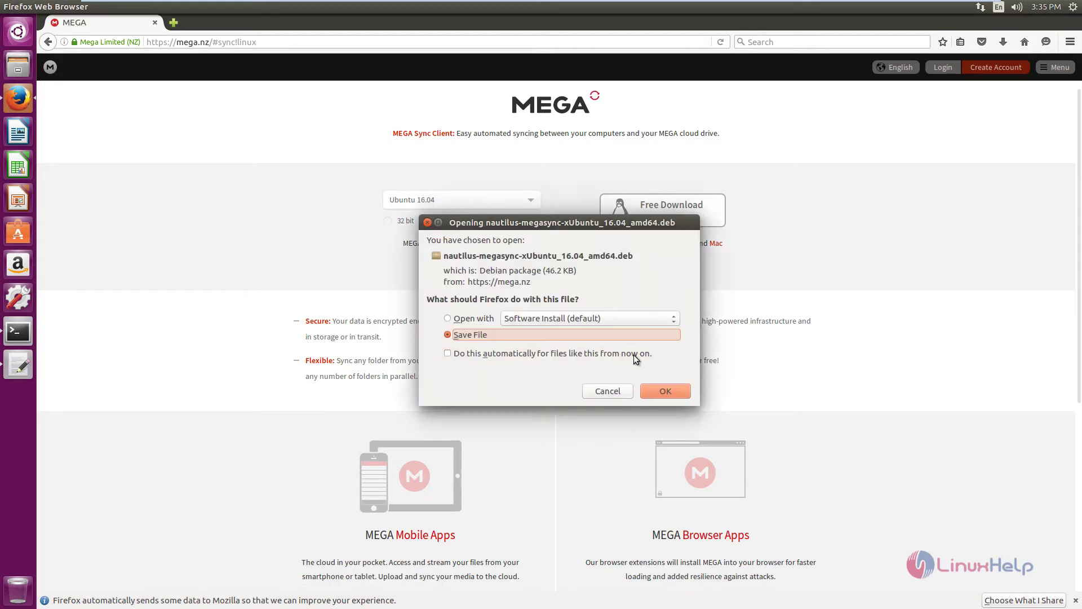
{"action": "left_click", "coordinate": [680, 391]}
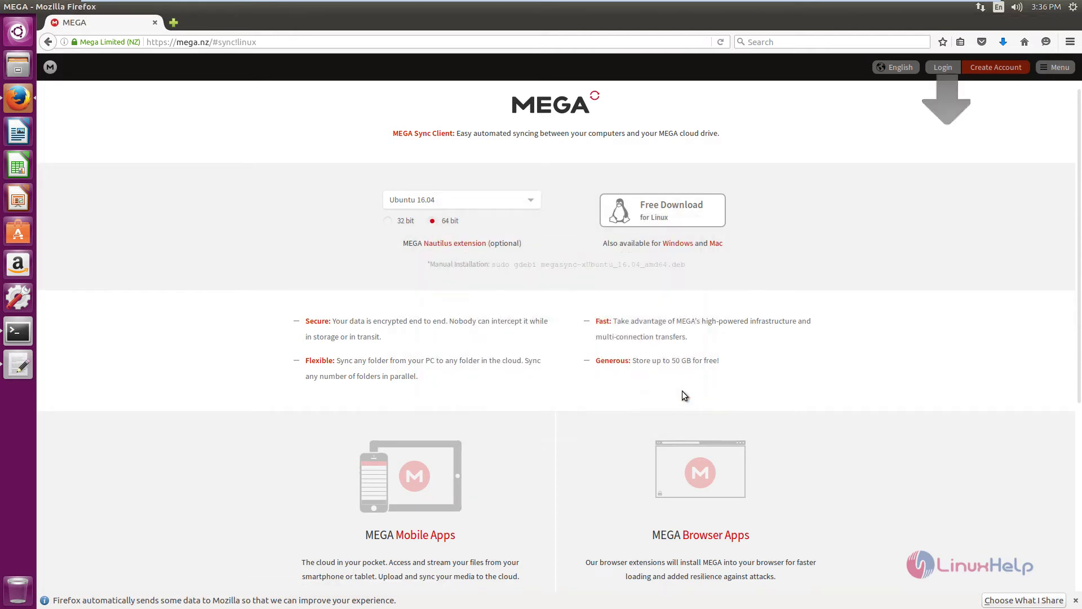
Open a terminal, change into ../Downloads/ and list its files with ll
{"action": "left_click", "coordinate": [18, 7]}
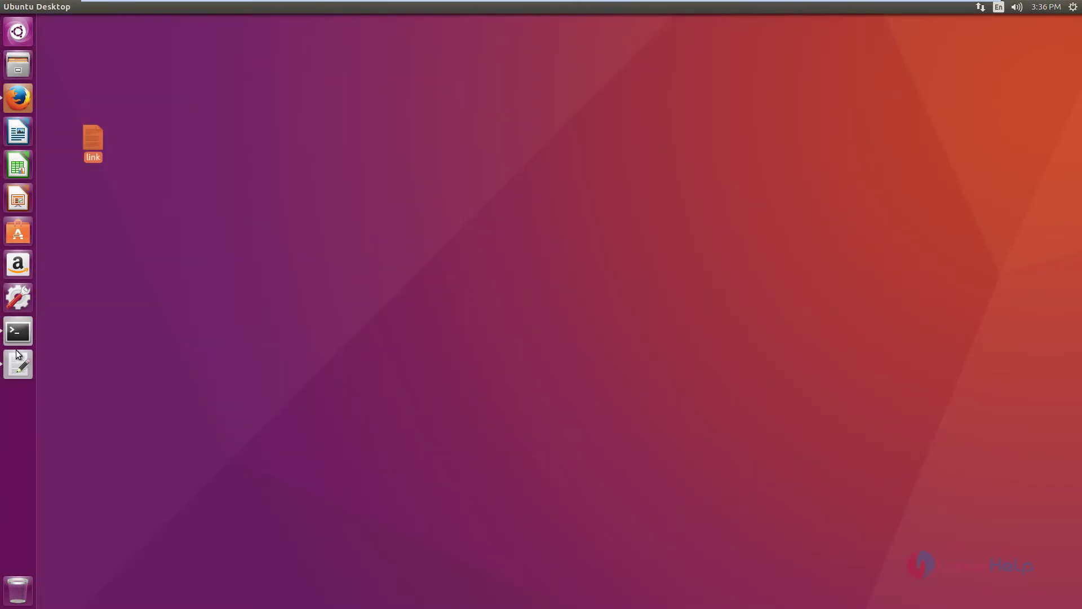
{"action": "left_click", "coordinate": [18, 331]}
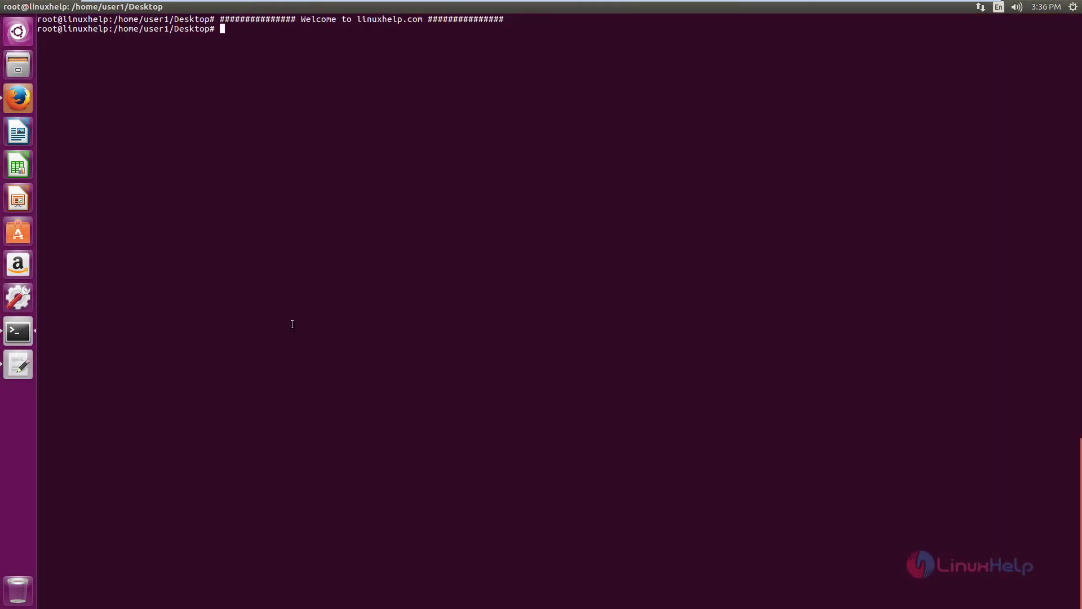
{"action": "type", "text": "cd ../Downloads/"}
{"action": "key", "text": "Return"}
{"action": "type", "text": "ll"}
{"action": "key", "text": "Return"}
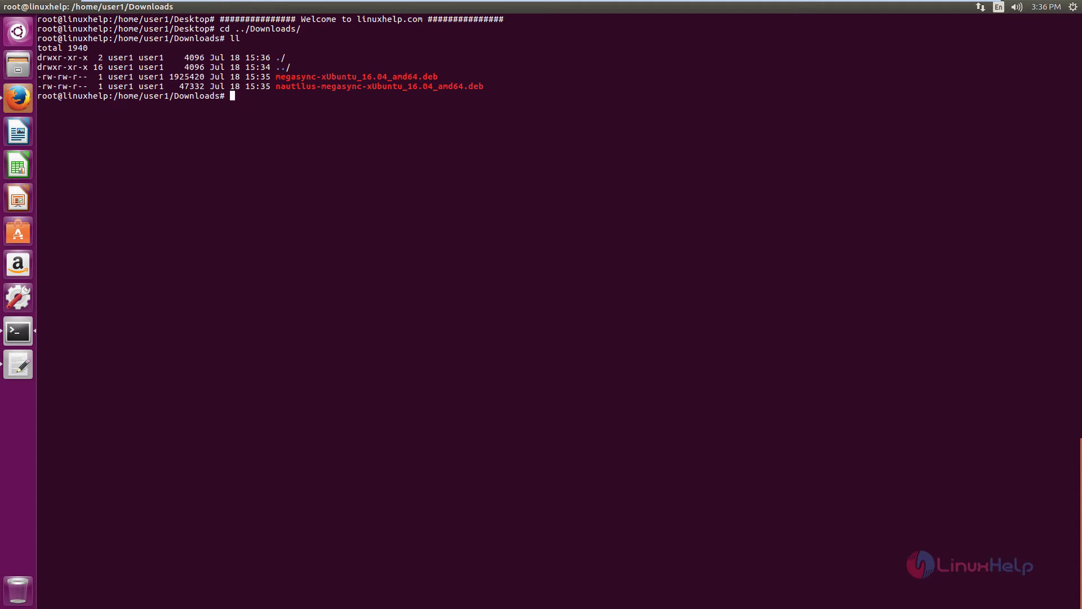
Run dpkg -i on megasync-xUbuntu_16.04_amd64.deb, which fails on missing dependencies
{"action": "type", "text": "dpkg -i me"}
{"action": "key", "text": "Tab"}
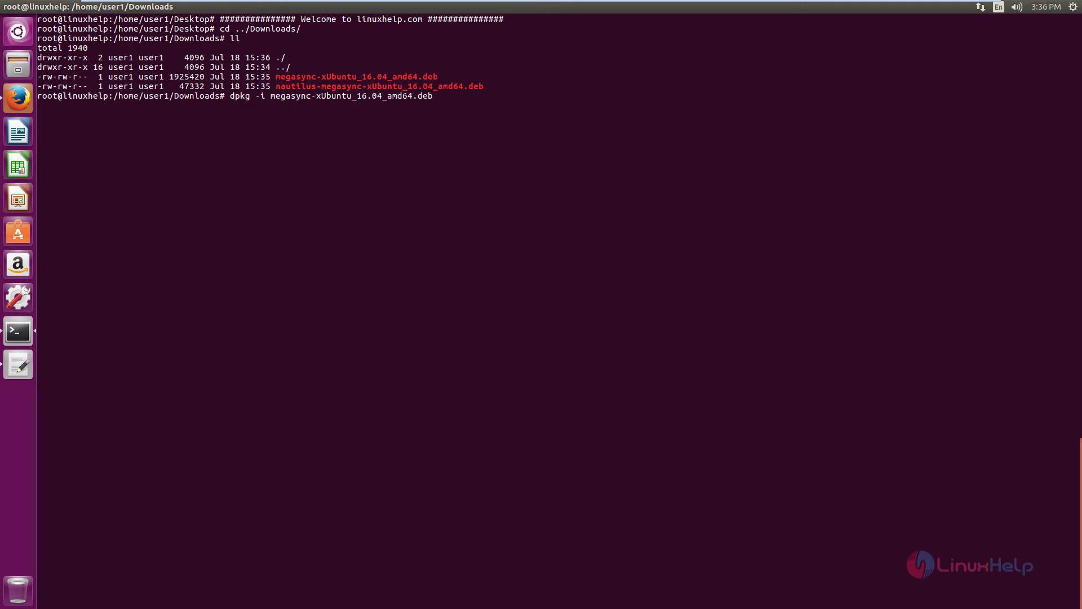
{"action": "key", "text": "BackSpace"}
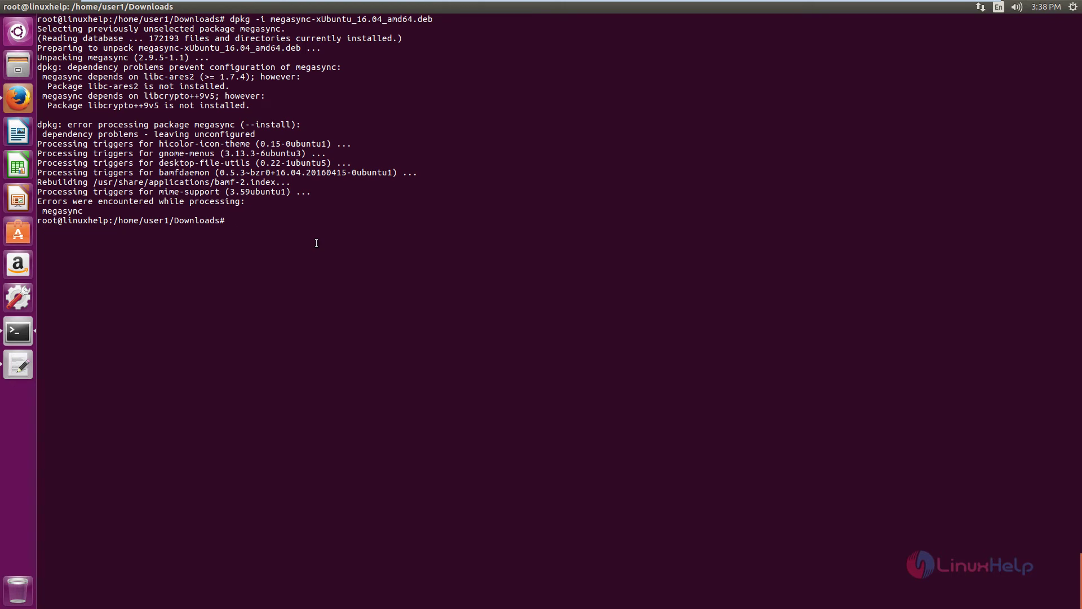
Run apt-get -f install, answering y, to install libc-ares2 and libcrypto++9v5
{"action": "type", "text": "apt-get -f install"}
{"action": "key", "text": "Return"}
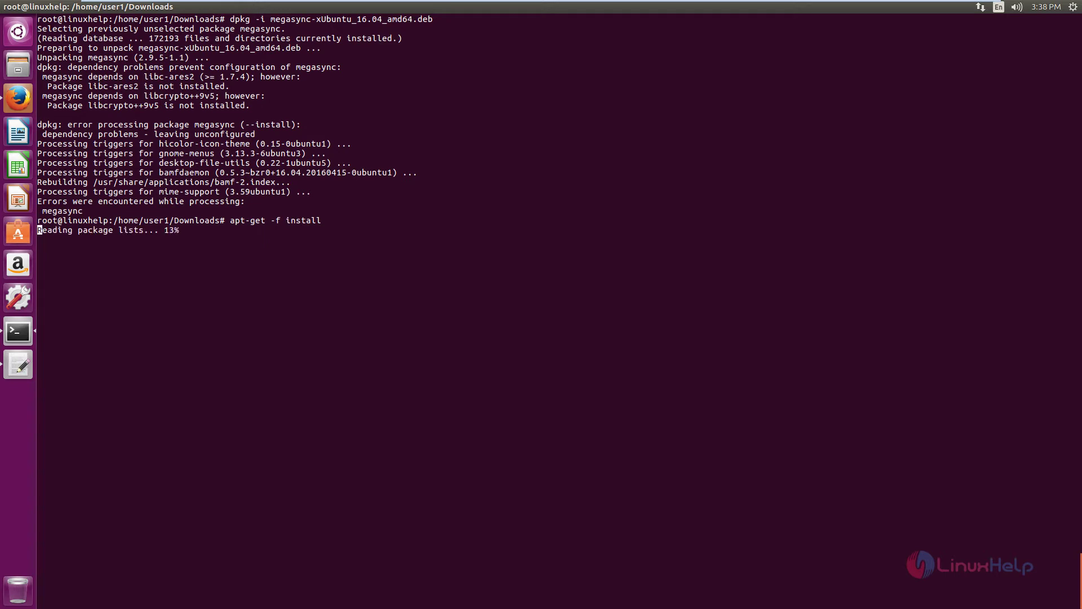
{"action": "type", "text": "y"}
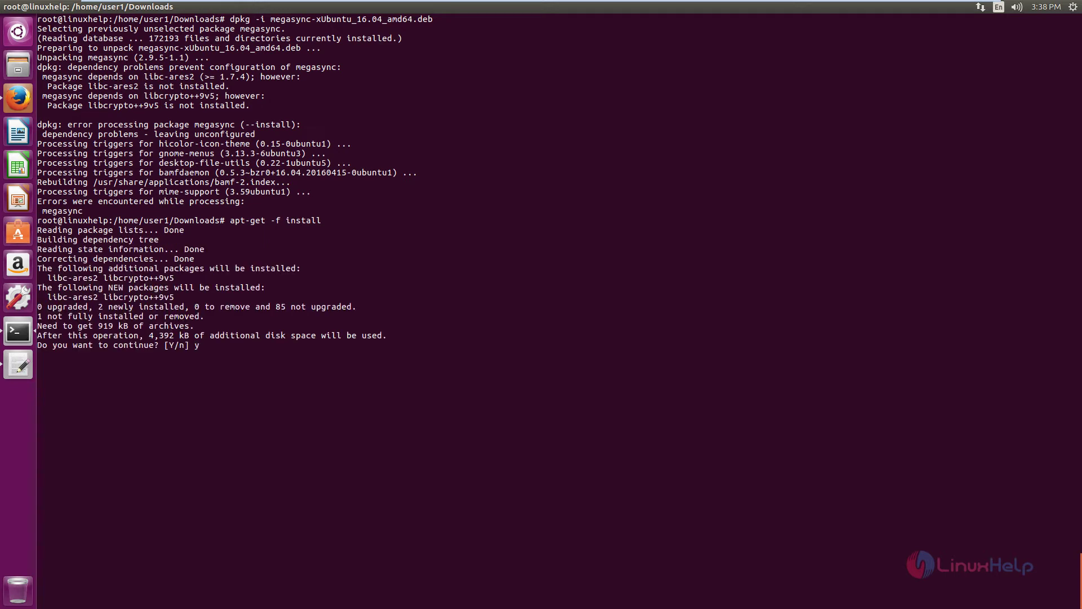
{"action": "key", "text": "Return"}
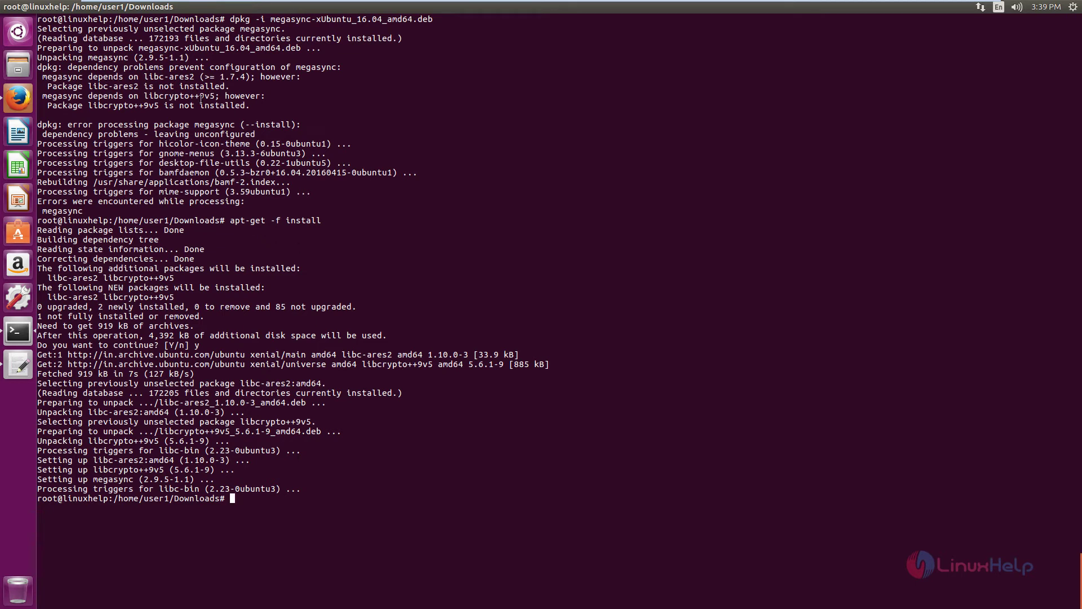
{"action": "left_click_drag", "start_coordinate": [263, 17], "coordinate": [432, 19]}
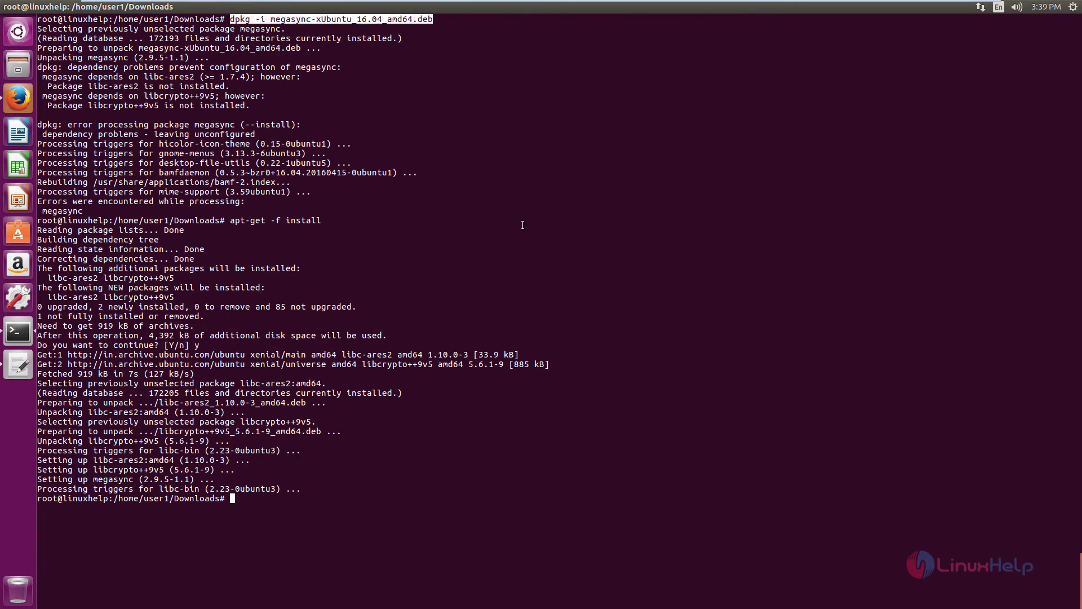
Rerun the megasync dpkg install, install nautilus-megasync-xUbuntu_16.04_amd64.deb, then run megasync
{"action": "type", "text": "dpkg -i megasync-xUbuntu_16.04_amd64.deb"}
{"action": "key", "text": "Return"}
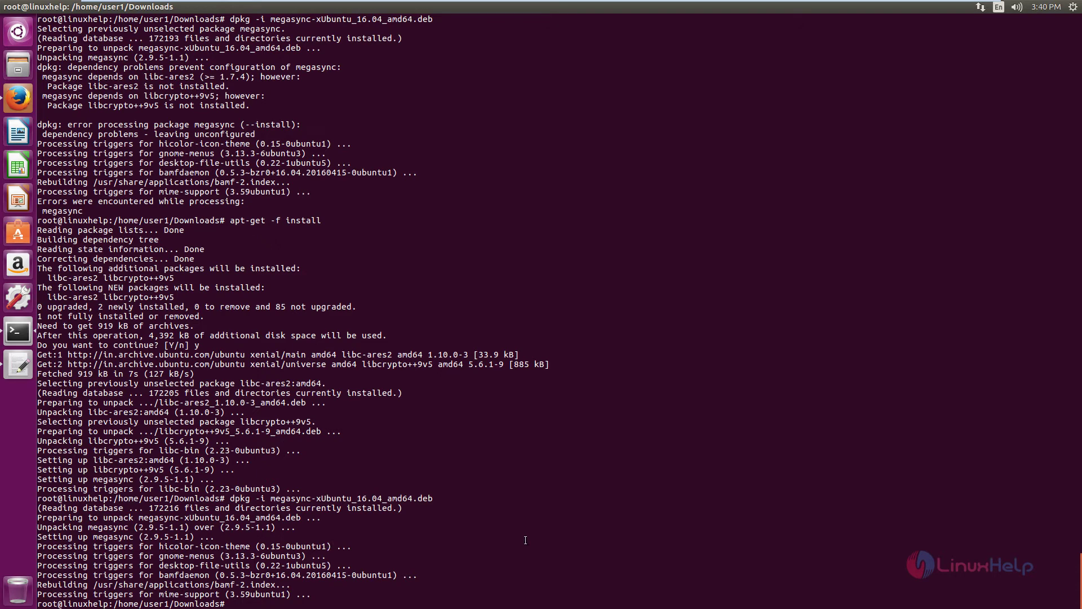
{"action": "type", "text": "dpkg -i n"}
{"action": "key", "text": "Tab"}
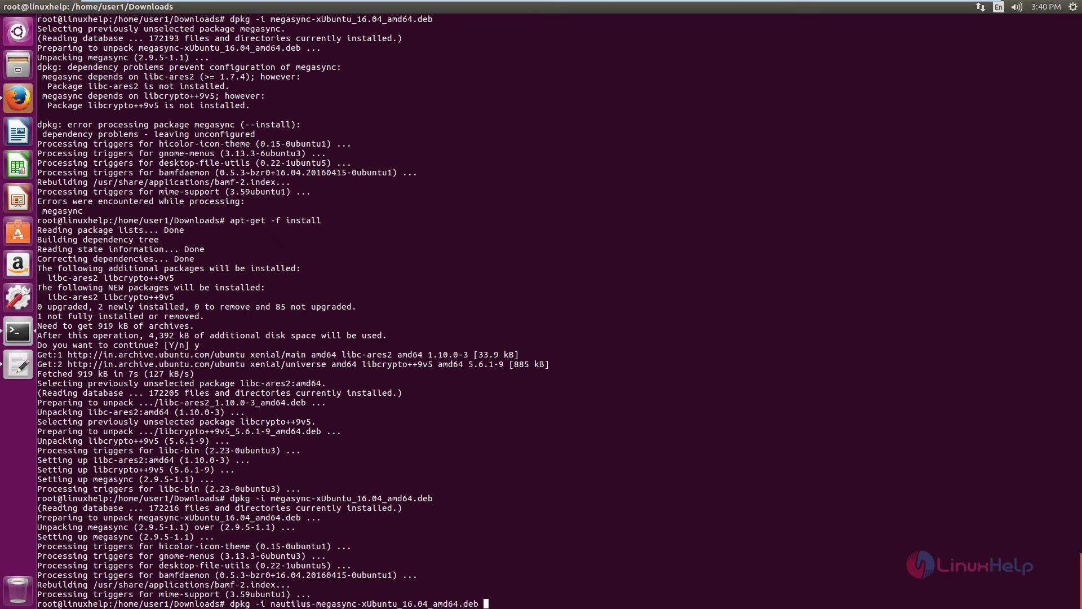
{"action": "key", "text": "BackSpace"}
{"action": "key", "text": "Return"}
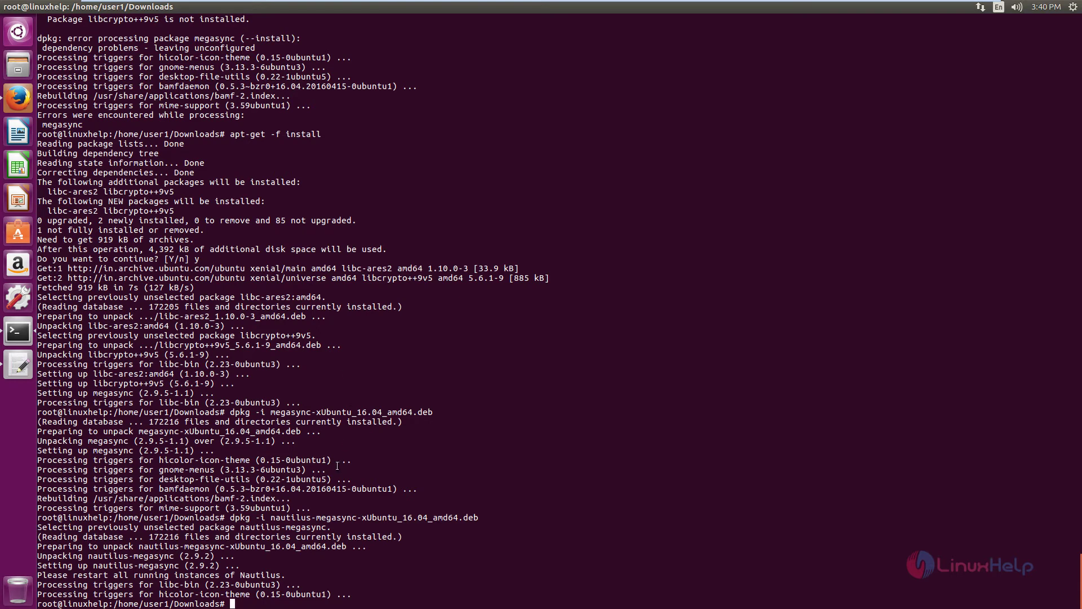
{"action": "type", "text": "megasync"}
{"action": "key", "text": "Return"}
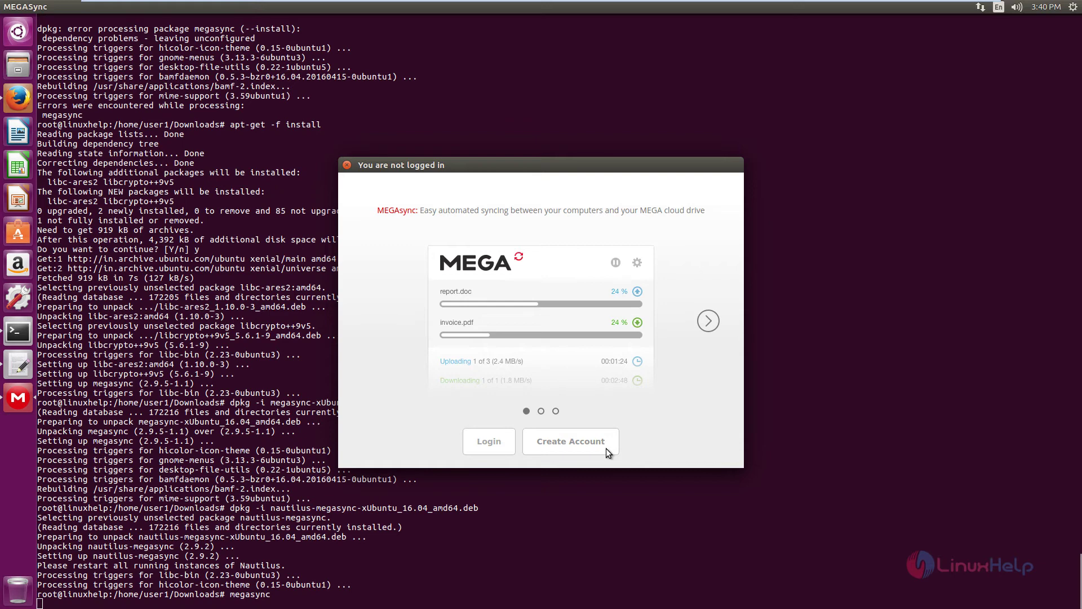
Choose Create Account, enter the name and e-mail address, accept the Terms of Service, and submit
{"action": "left_click", "coordinate": [607, 448]}
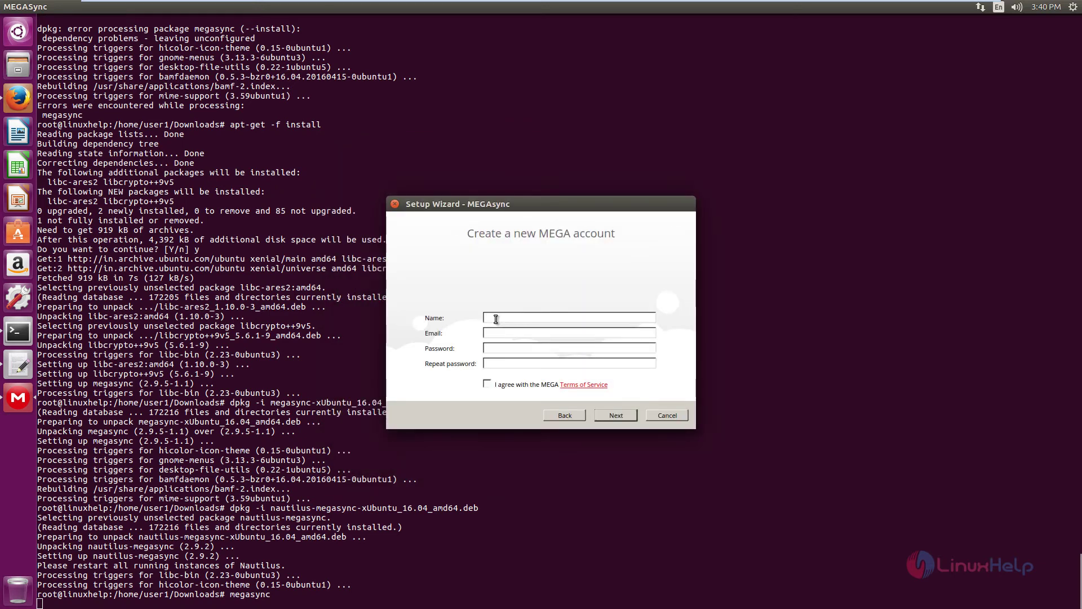
{"action": "left_click", "coordinate": [496, 319]}
{"action": "type", "text": "user1"}
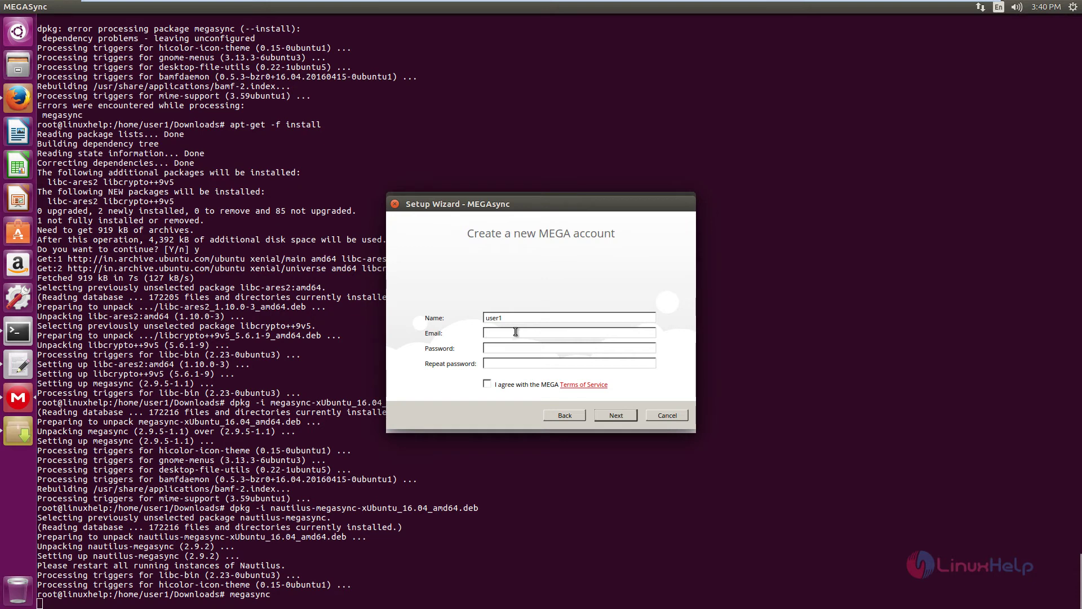
{"action": "left_click", "coordinate": [515, 332]}
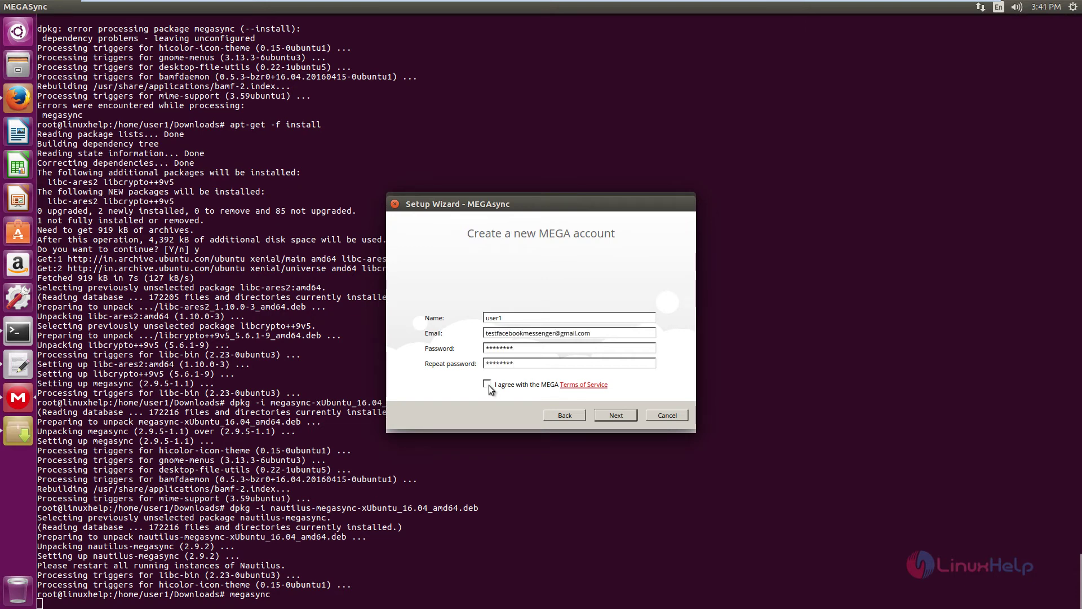
{"action": "left_click", "coordinate": [488, 385]}
{"action": "left_click", "coordinate": [623, 416]}
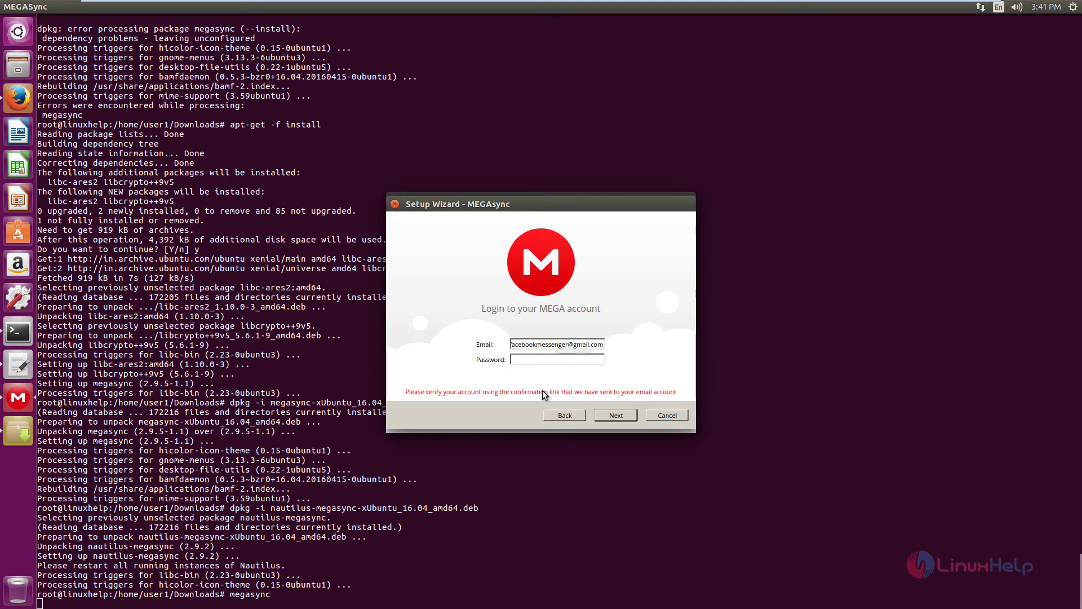
In a new Firefox tab, open the Gmail activation email from MEGA and follow its link
{"action": "left_click", "coordinate": [18, 98]}
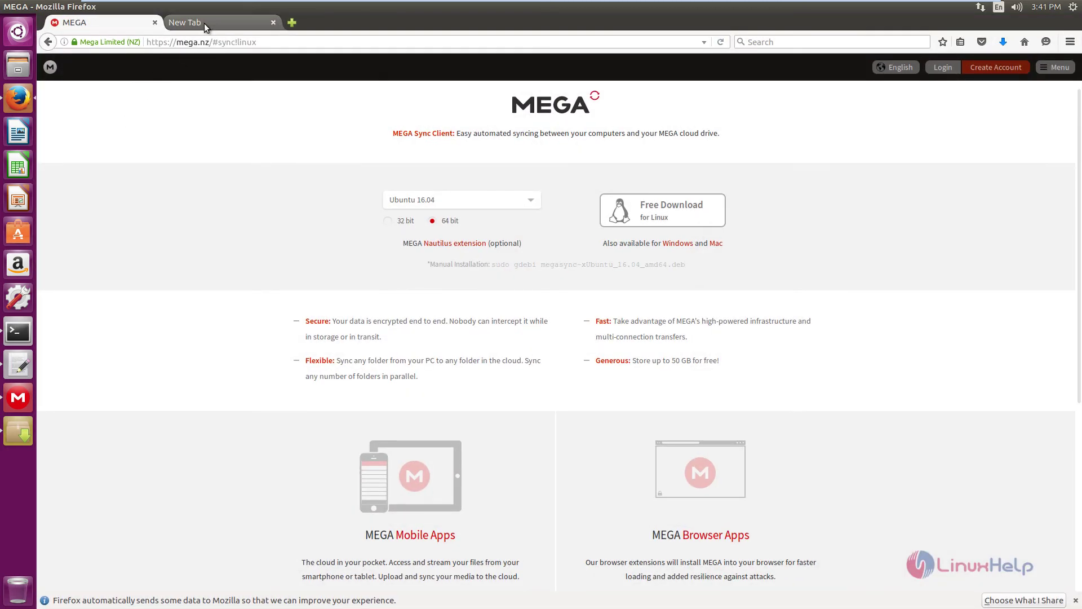
{"action": "left_click", "coordinate": [204, 24]}
{"action": "left_click", "coordinate": [215, 43]}
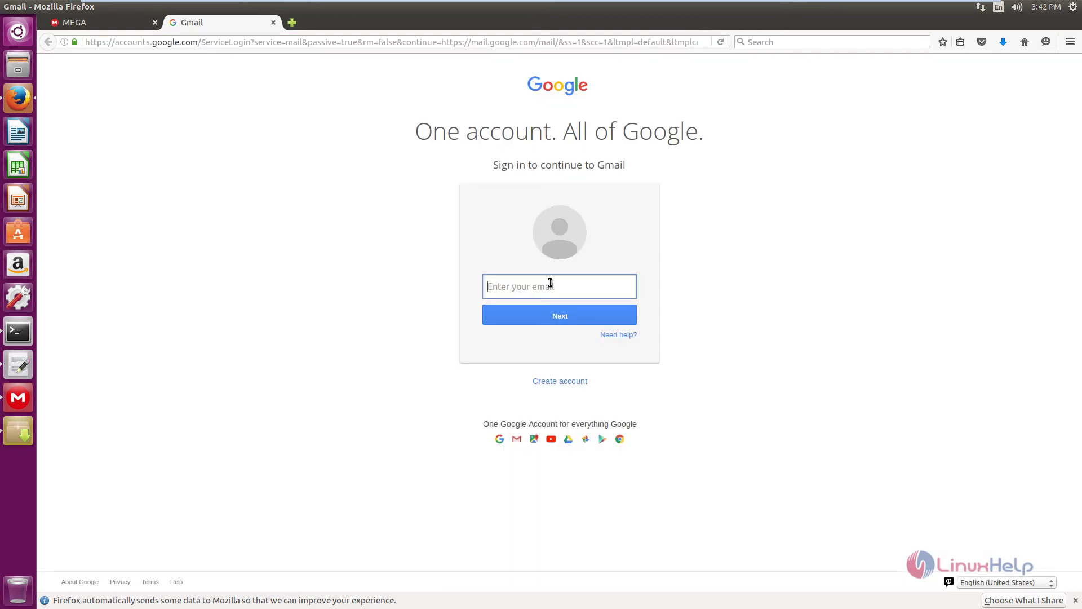
{"action": "type", "text": "face"}
{"action": "key", "text": "BackSpace"}
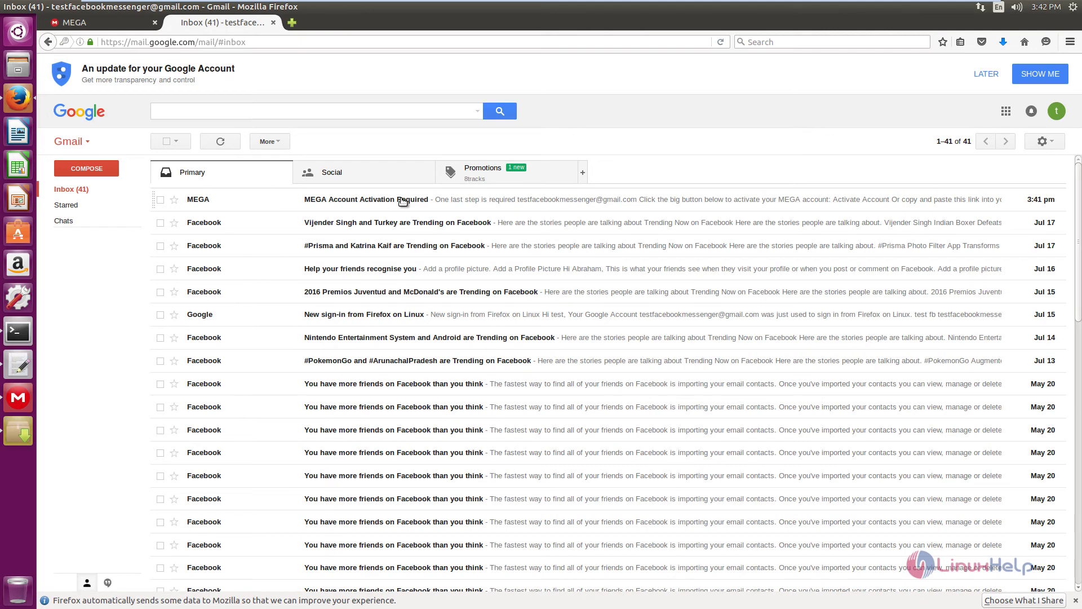
{"action": "left_click", "coordinate": [403, 202]}
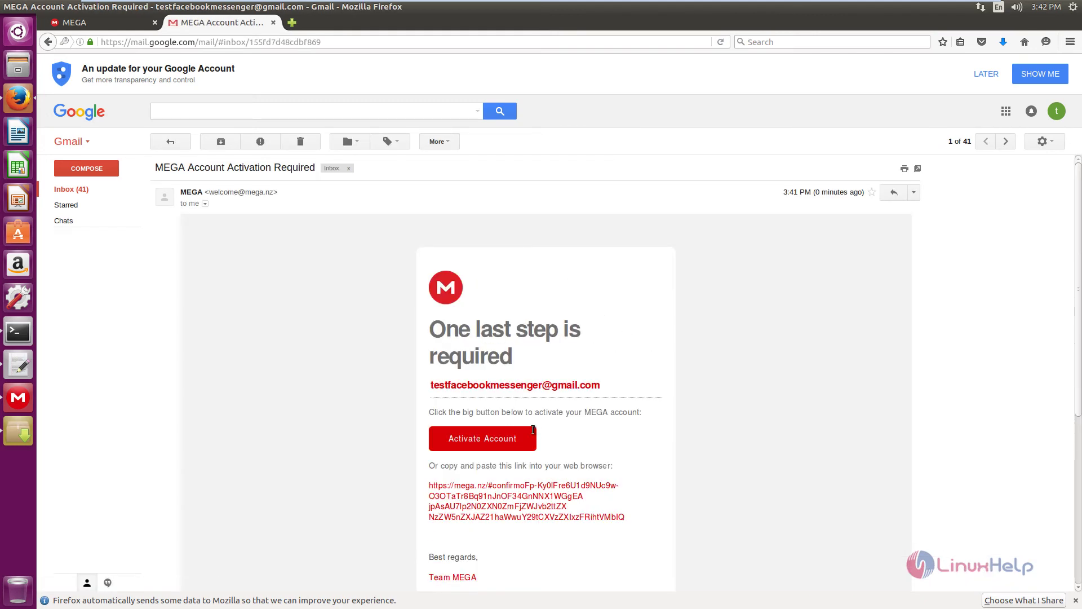
{"action": "scroll", "coordinate": [509, 416], "scroll_direction": "down", "scroll_amount": 2}
{"action": "left_click", "coordinate": [501, 385]}
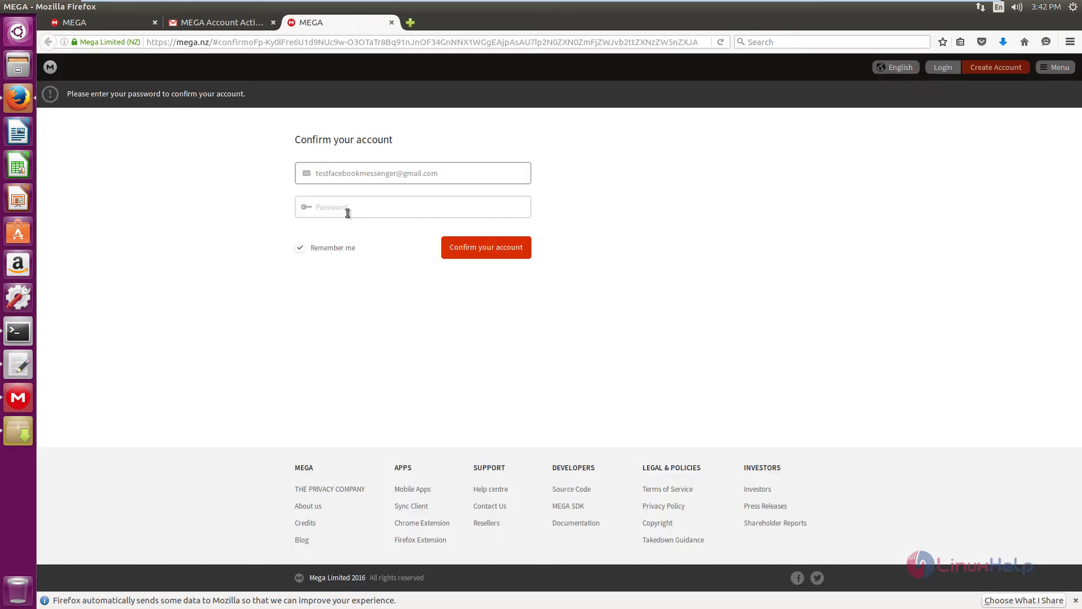
Paste the account password on the Confirm your account page and confirm the account
{"action": "left_click", "coordinate": [347, 210]}
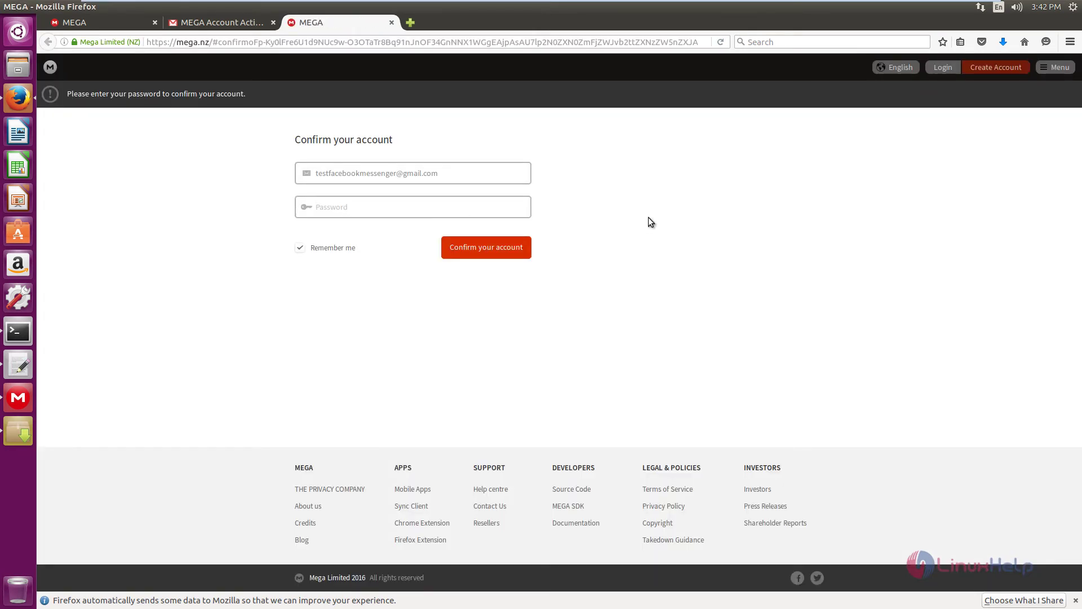
{"action": "key", "text": "ctrl+v"}
{"action": "left_click", "coordinate": [508, 257]}
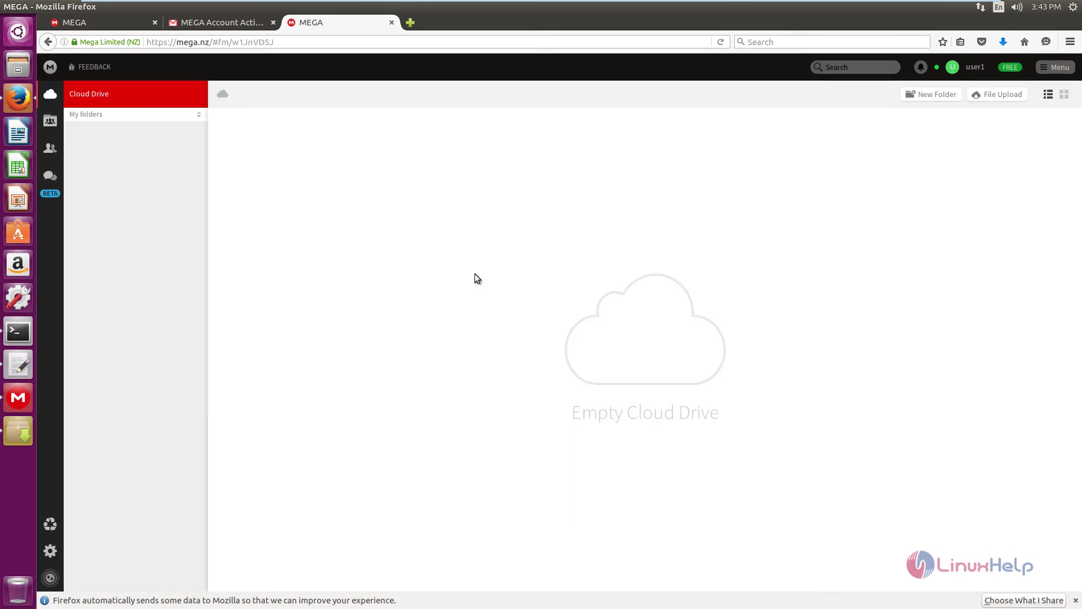
Search the Dash for 'mega' and launch MEGAsync
{"action": "left_click", "coordinate": [23, 34]}
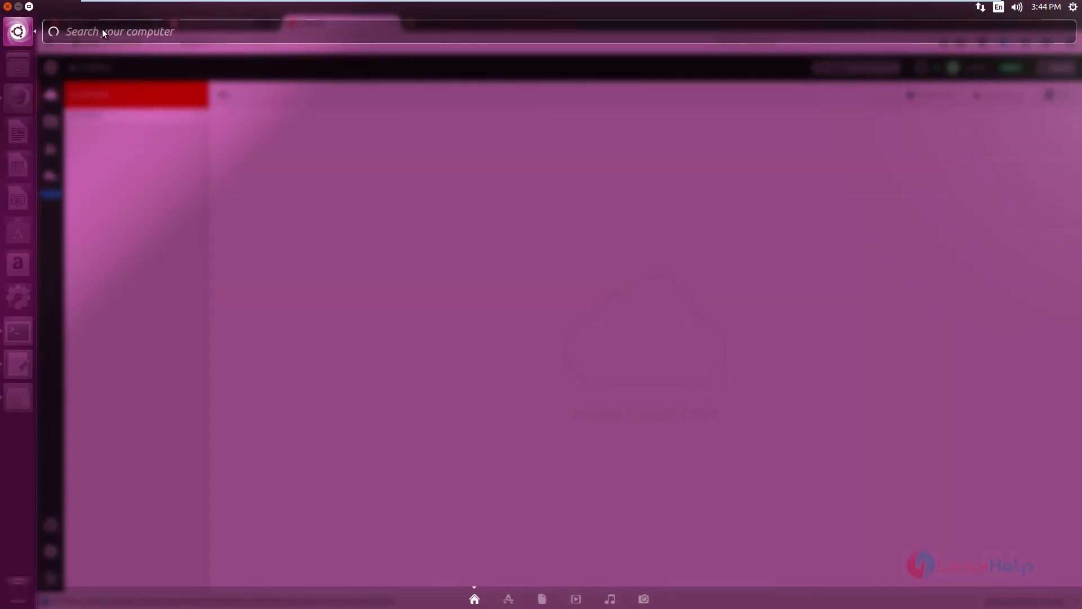
{"action": "type", "text": "mega"}
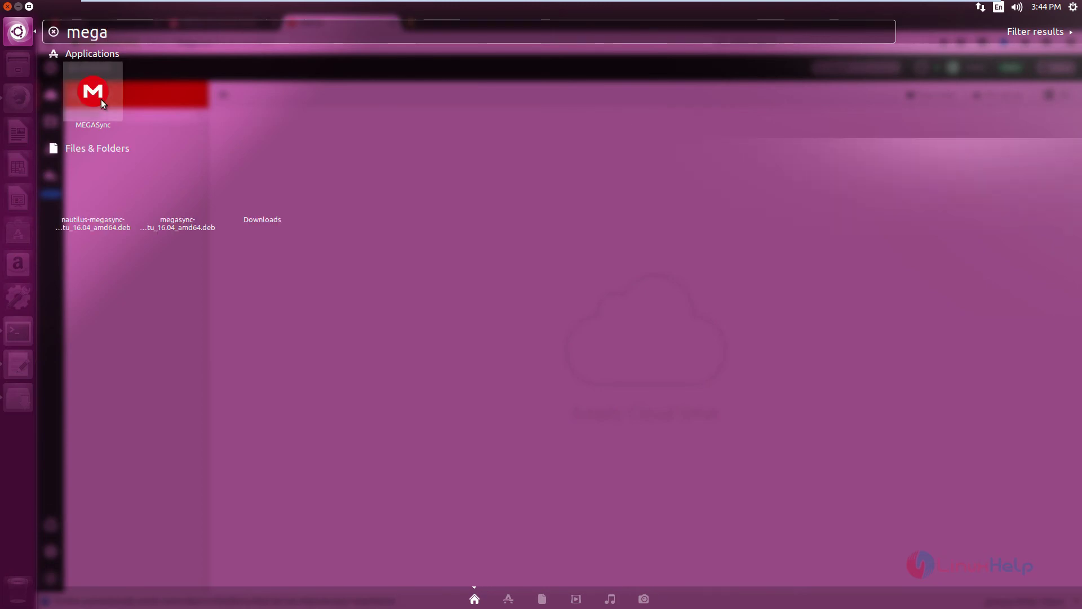
{"action": "left_click", "coordinate": [100, 100]}
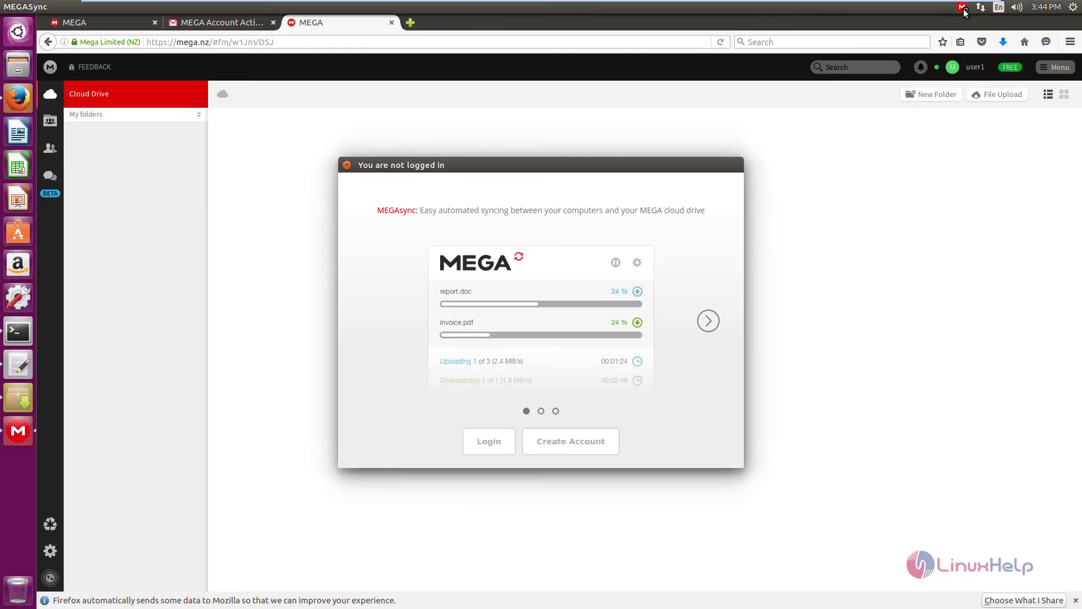
Log in with the pasted password and keep full sync to /home/user1/MEGA
{"action": "left_click", "coordinate": [499, 448]}
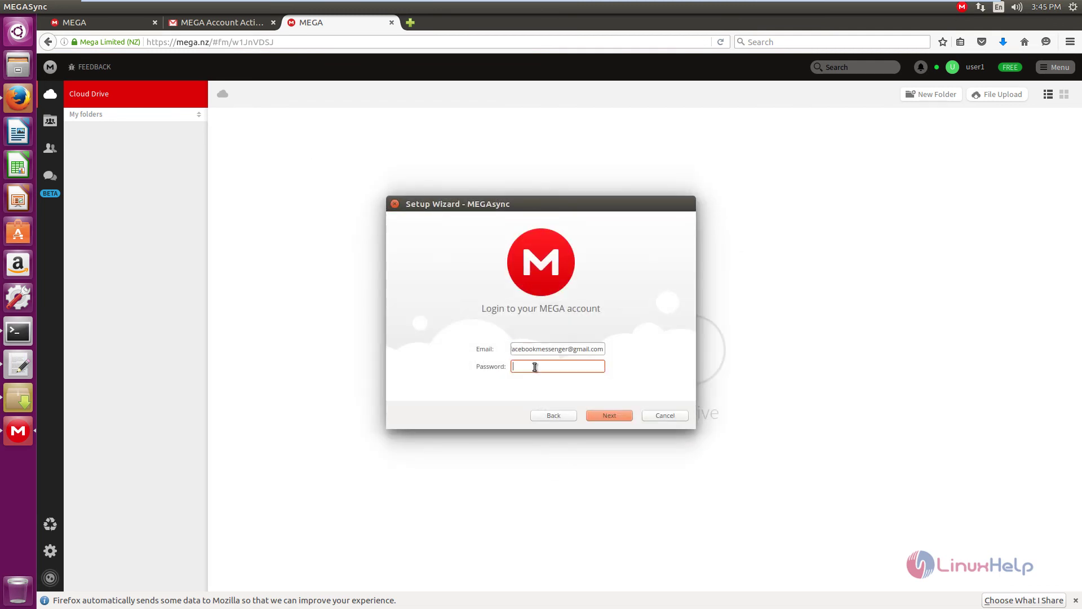
{"action": "key", "text": "ctrl+v"}
{"action": "left_click", "coordinate": [626, 417]}
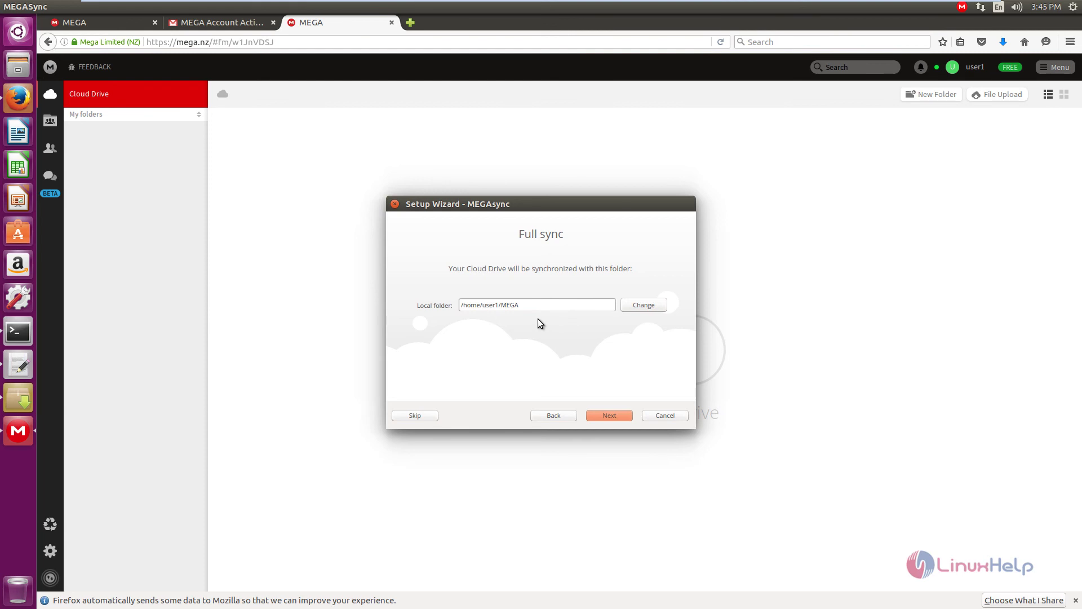
{"action": "left_click", "coordinate": [614, 417]}
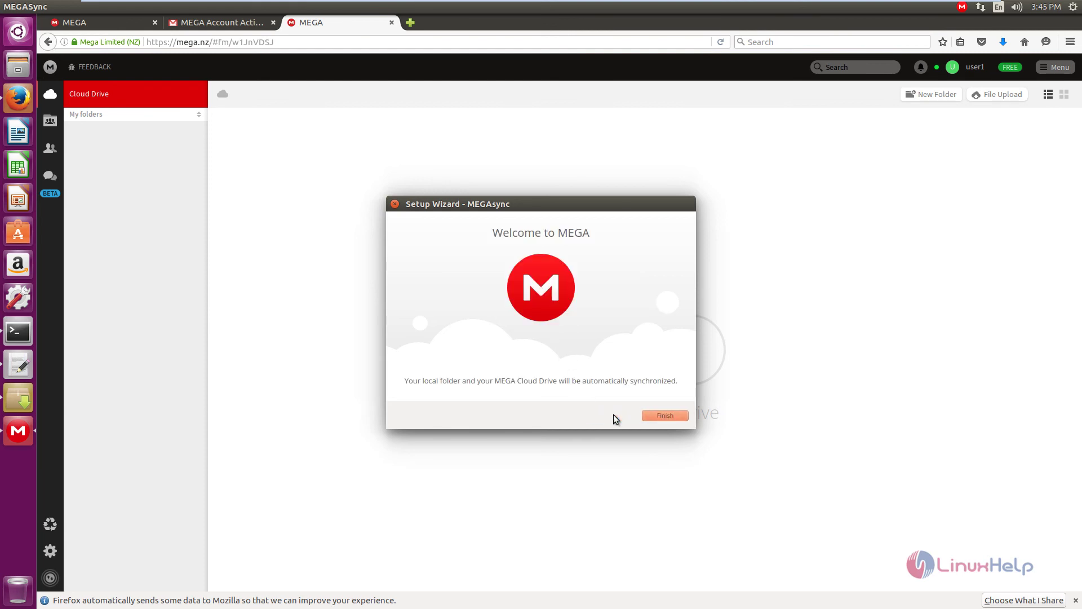
{"action": "left_click", "coordinate": [665, 416]}
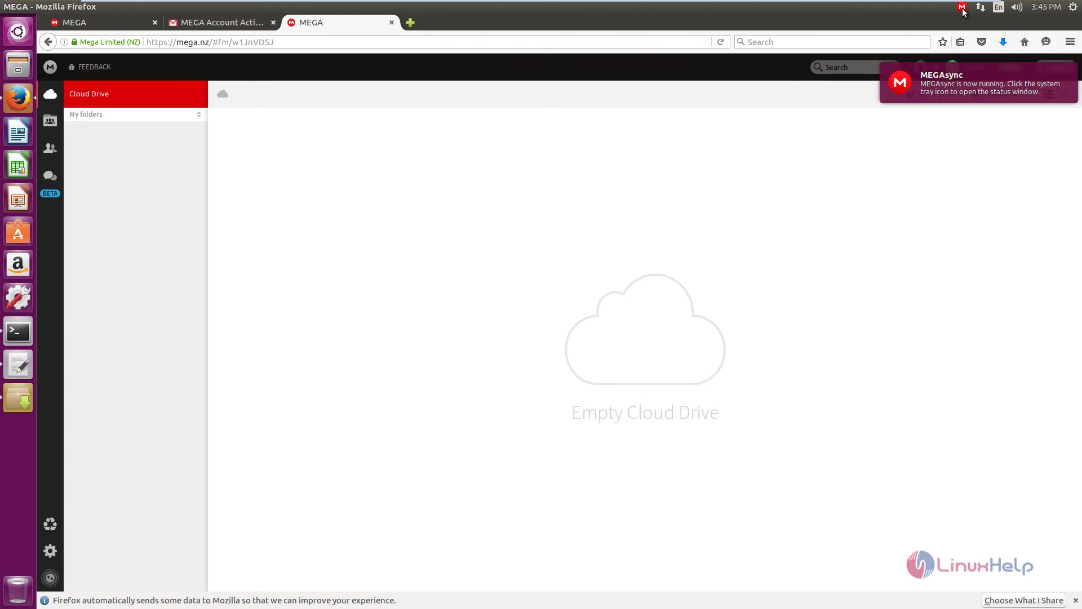
{"action": "left_click", "coordinate": [963, 8]}
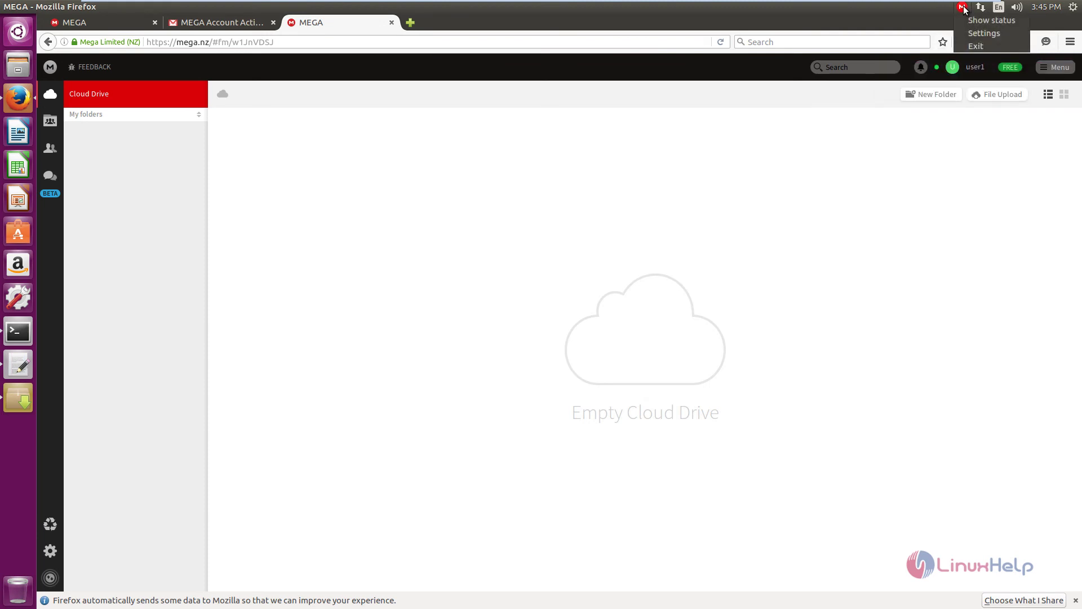
{"action": "left_click", "coordinate": [989, 20]}
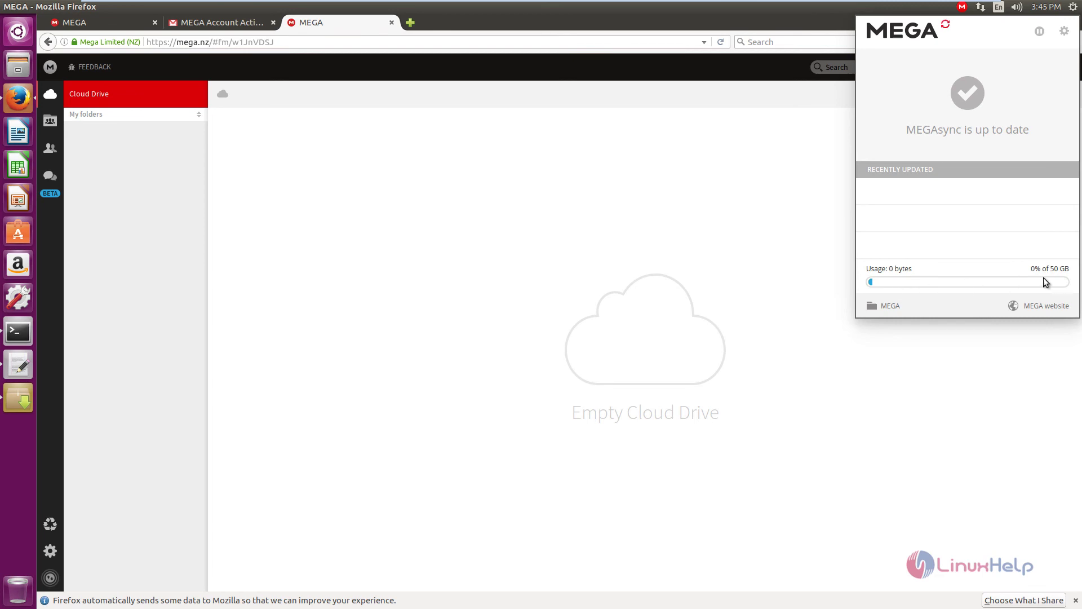
{"action": "left_click", "coordinate": [963, 8]}
{"action": "left_click", "coordinate": [962, 7]}
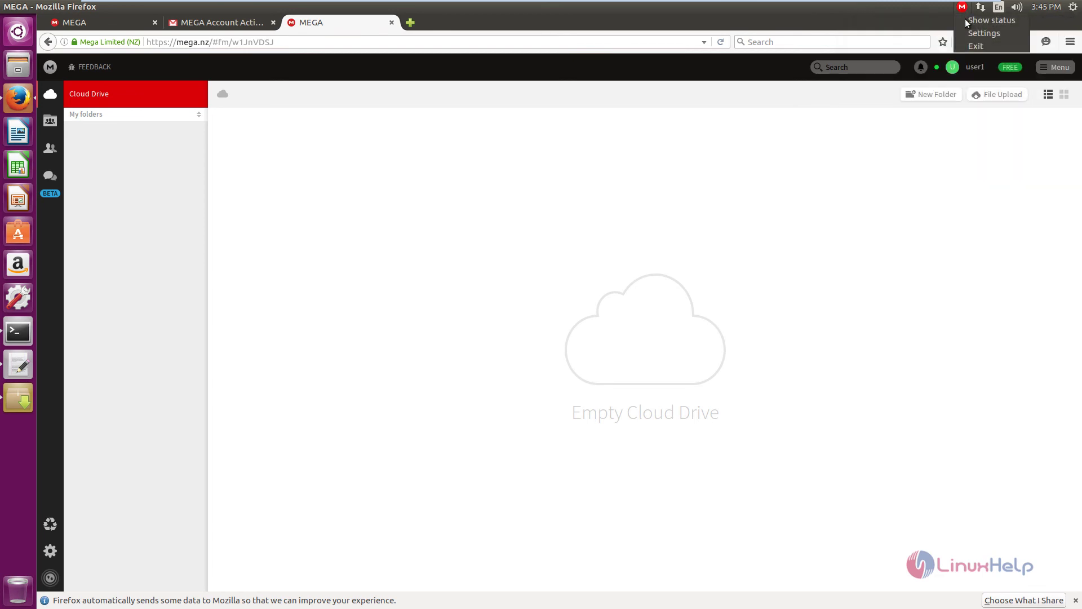
{"action": "left_click", "coordinate": [972, 34]}
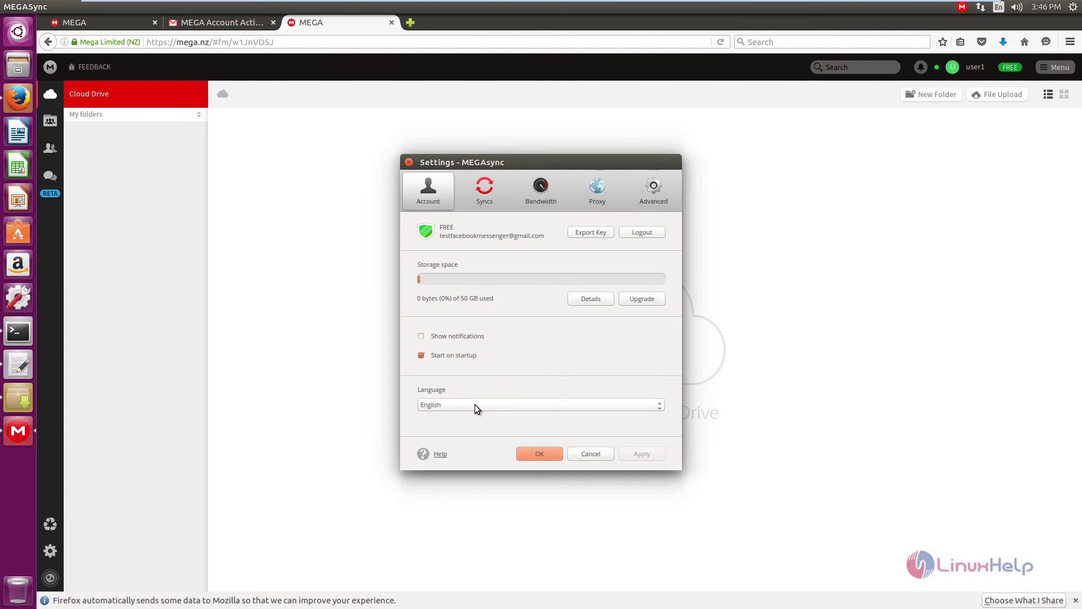
{"action": "left_click", "coordinate": [494, 178]}
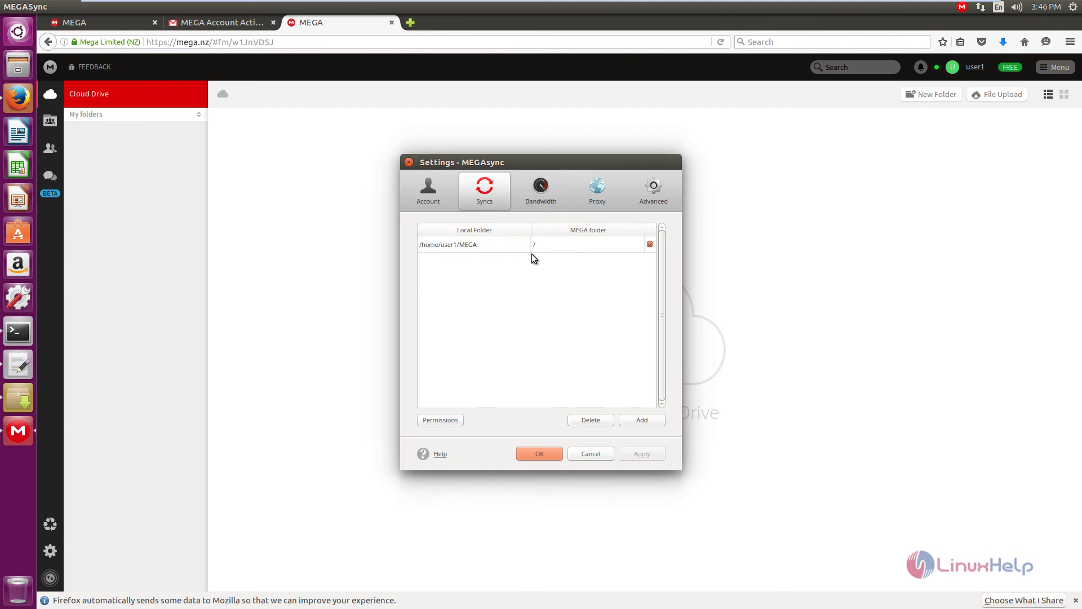
{"action": "left_click", "coordinate": [550, 192]}
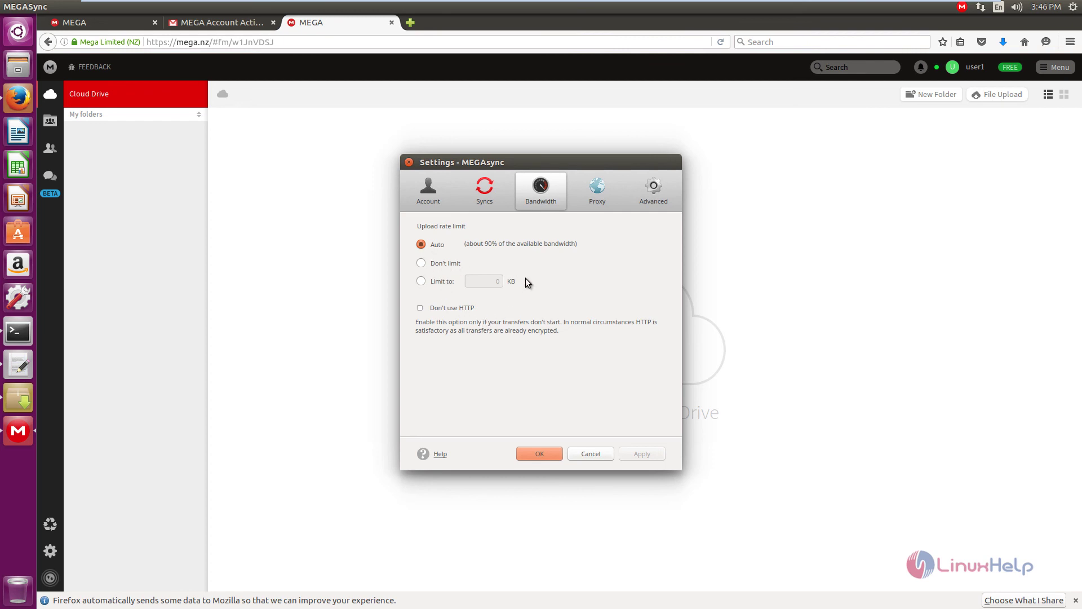
{"action": "left_click", "coordinate": [597, 191]}
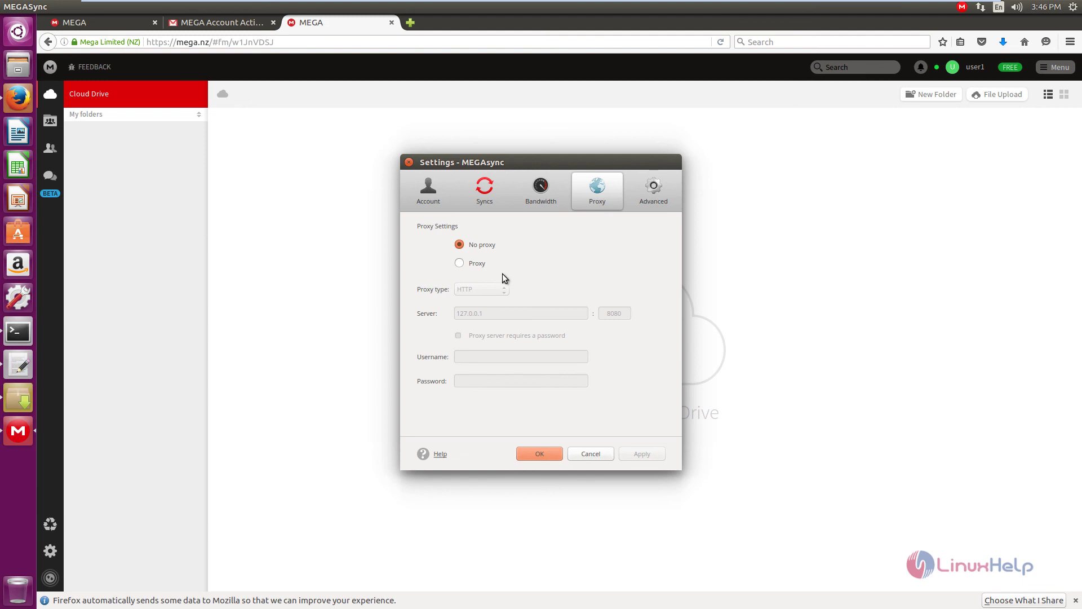
{"action": "left_click", "coordinate": [637, 206]}
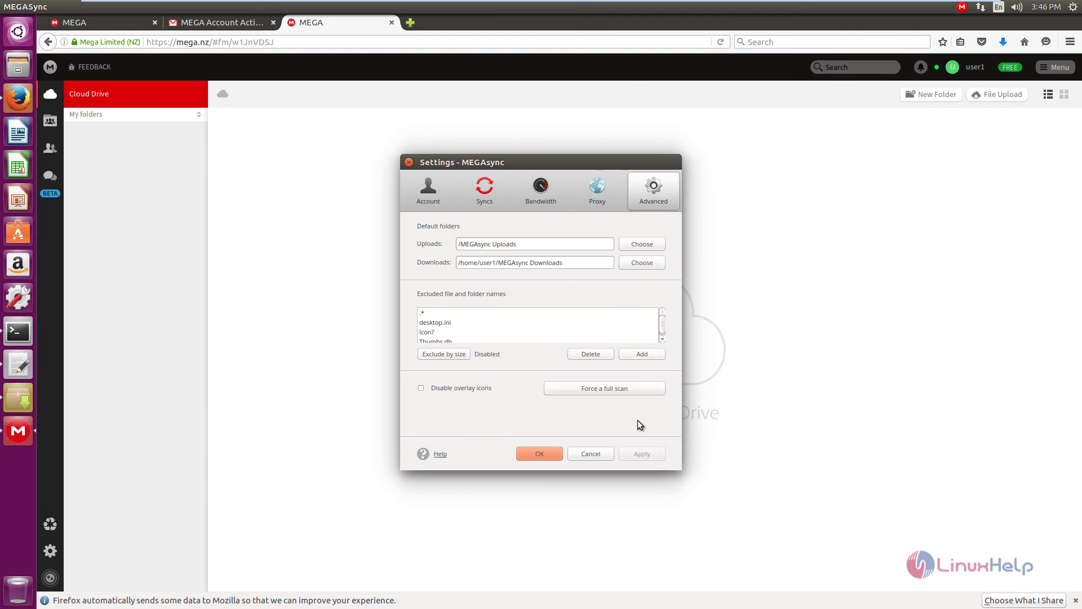
{"action": "left_click", "coordinate": [540, 454]}
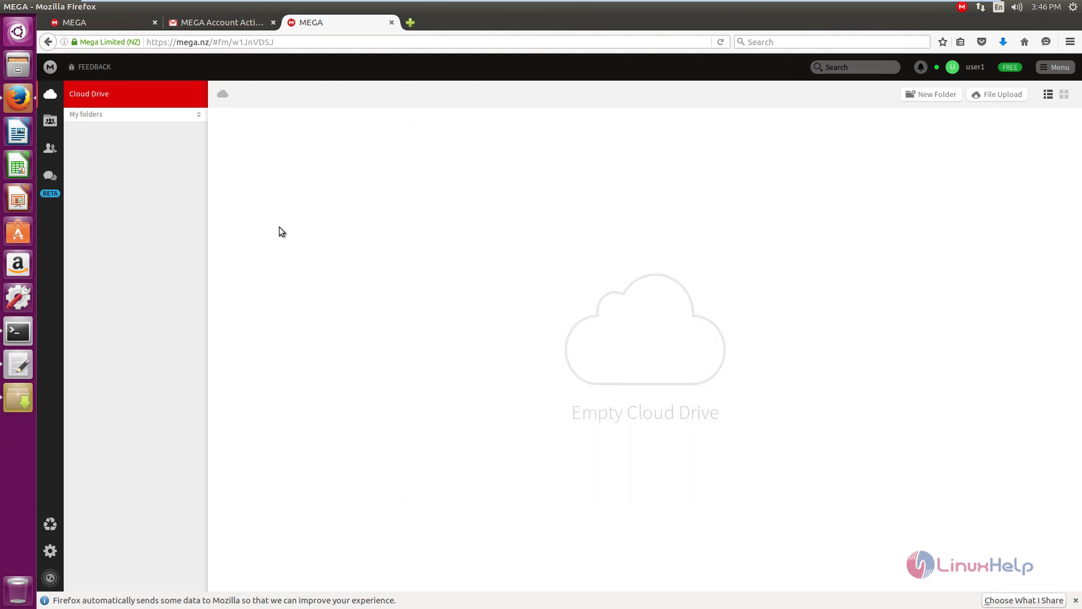